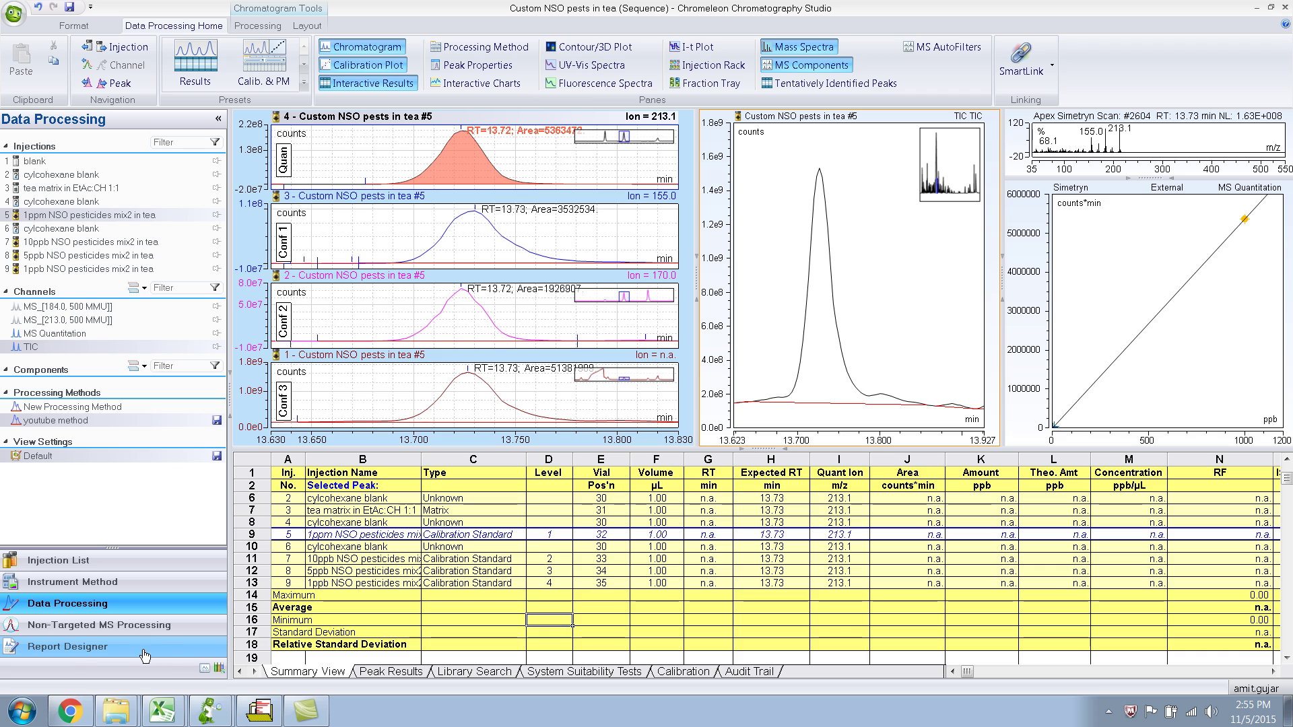
Step: From report template design, copy the Default MS Report template into the Custom NSO pests in tea sequence
{"action": "left_click", "coordinate": [85, 651]}
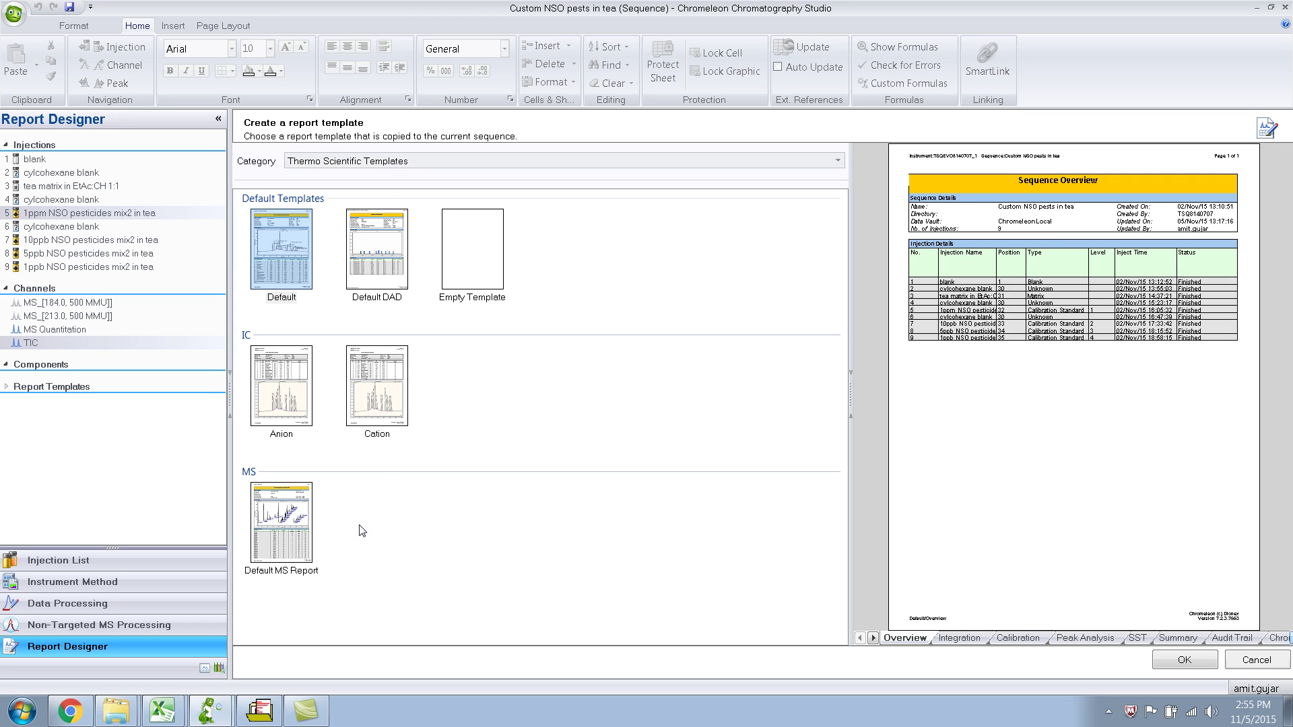
{"action": "left_click", "coordinate": [303, 526]}
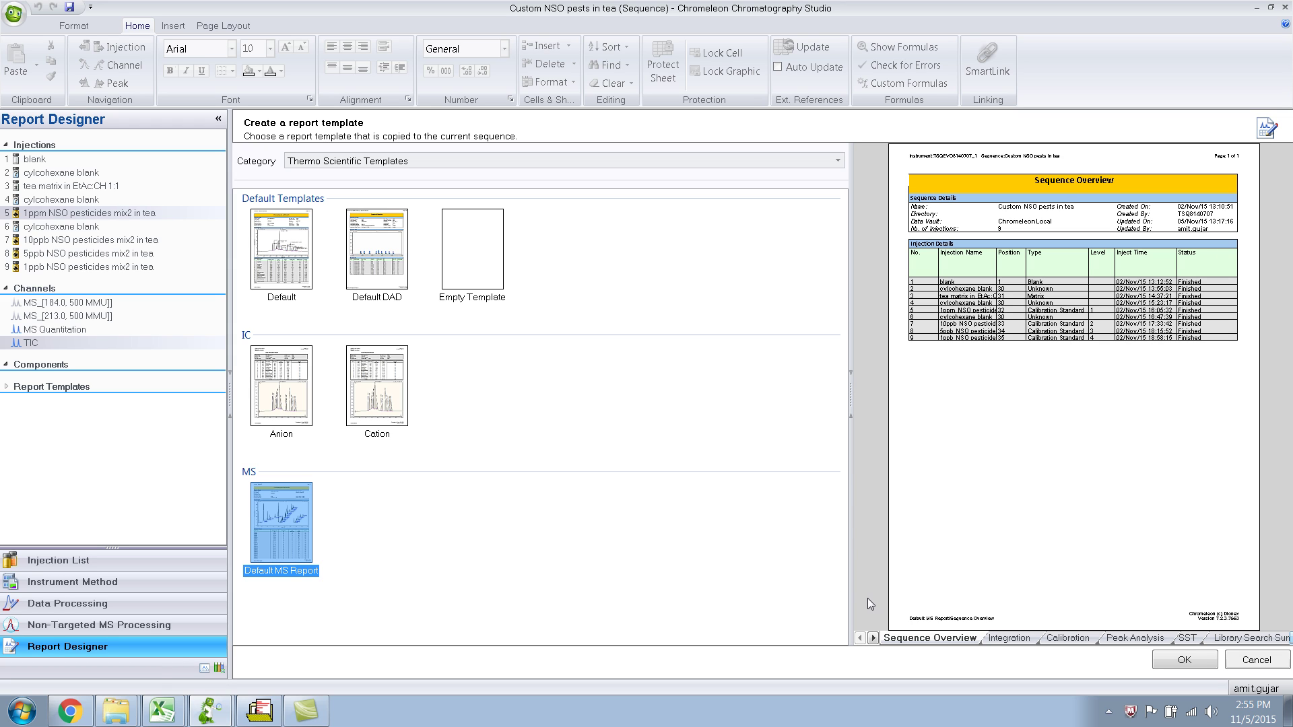
{"action": "left_click", "coordinate": [1162, 665]}
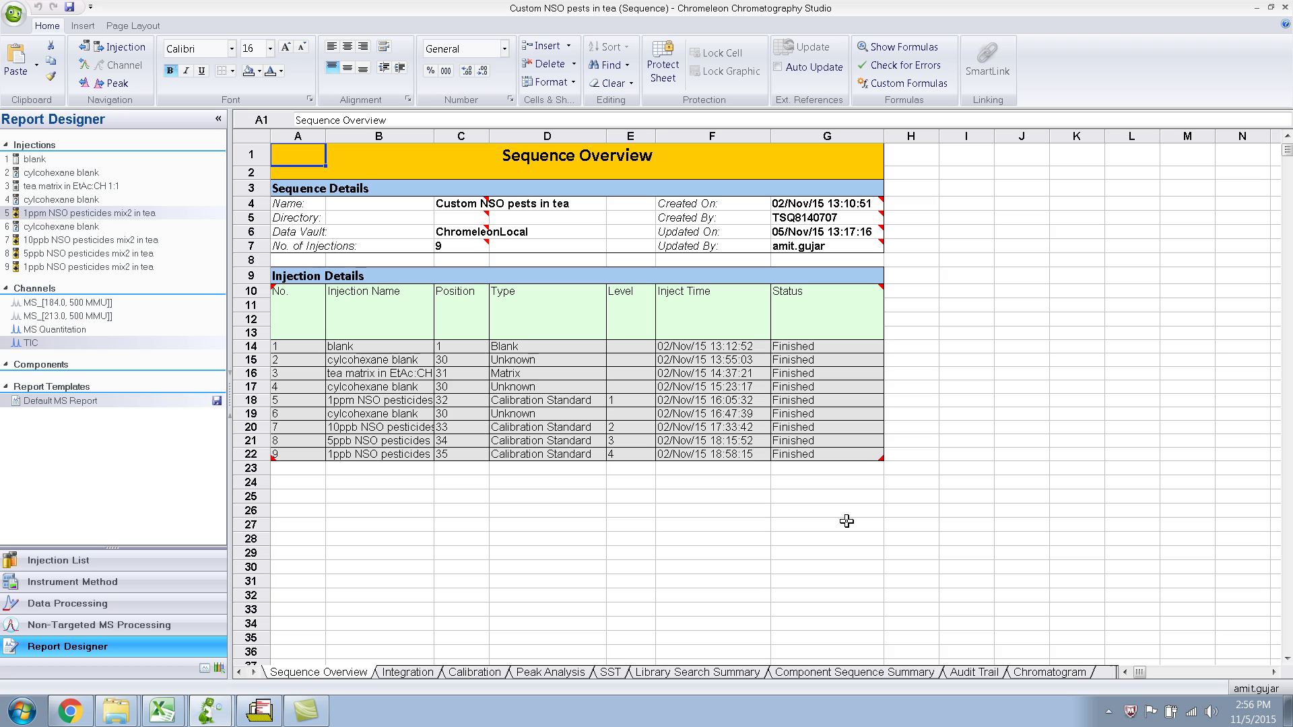
Step: Glance at the Integration sheet, then return to the Sequence Overview sheet
{"action": "left_click", "coordinate": [391, 673]}
{"action": "left_click", "coordinate": [357, 673]}
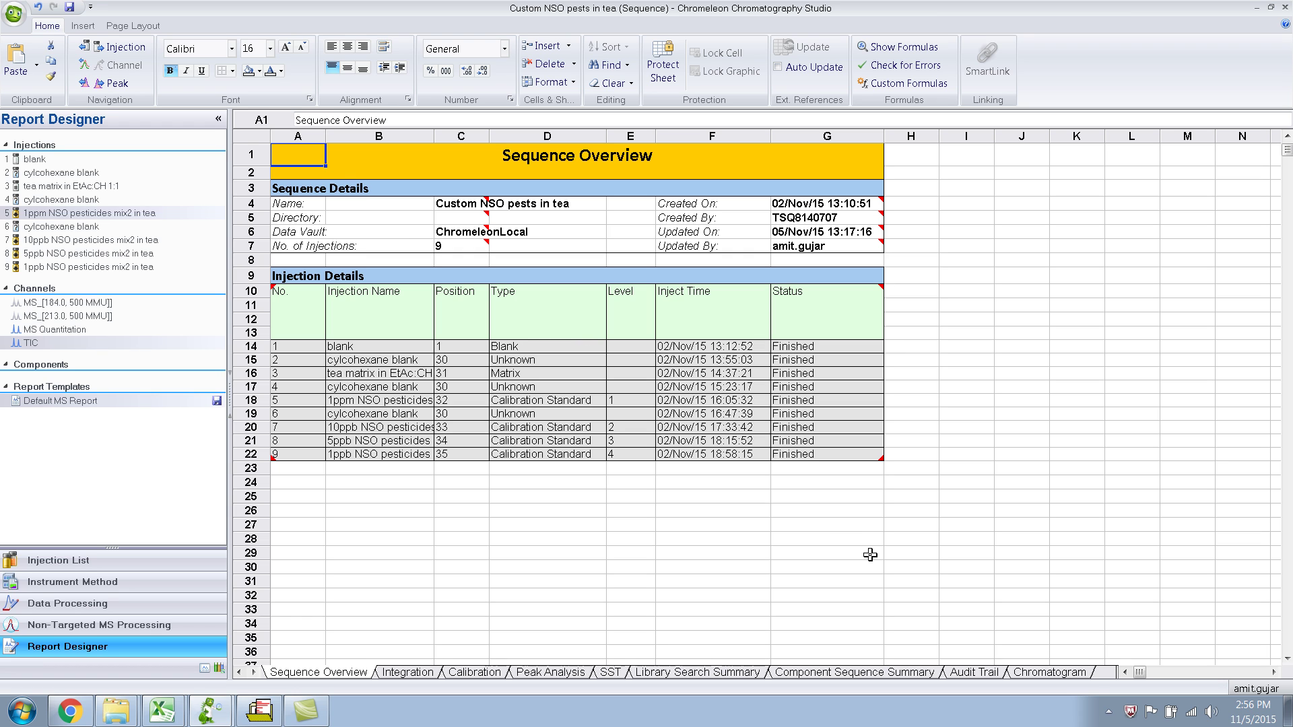
Step: Show Simetryn's Integration Results: retention 13.723 min, ion 213.1, area 5363472, 1000.0153 ppb
{"action": "left_click", "coordinate": [419, 672]}
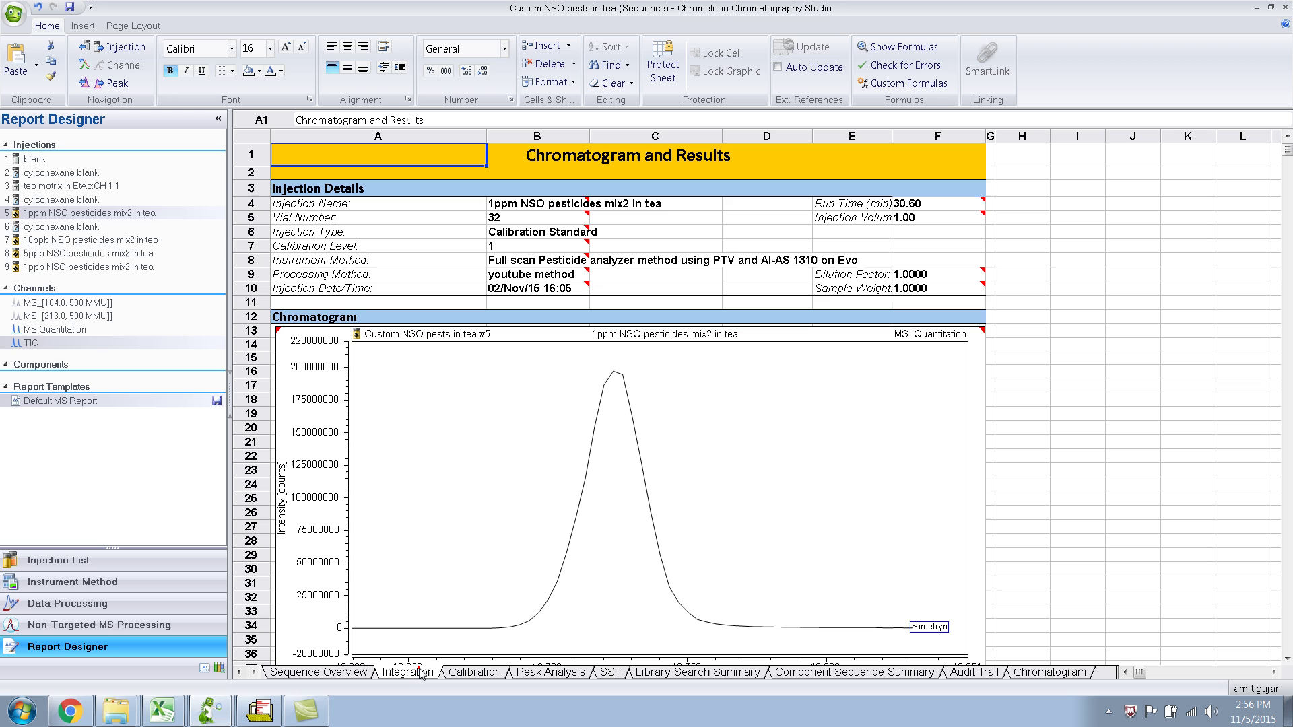
{"action": "left_click", "coordinate": [334, 673]}
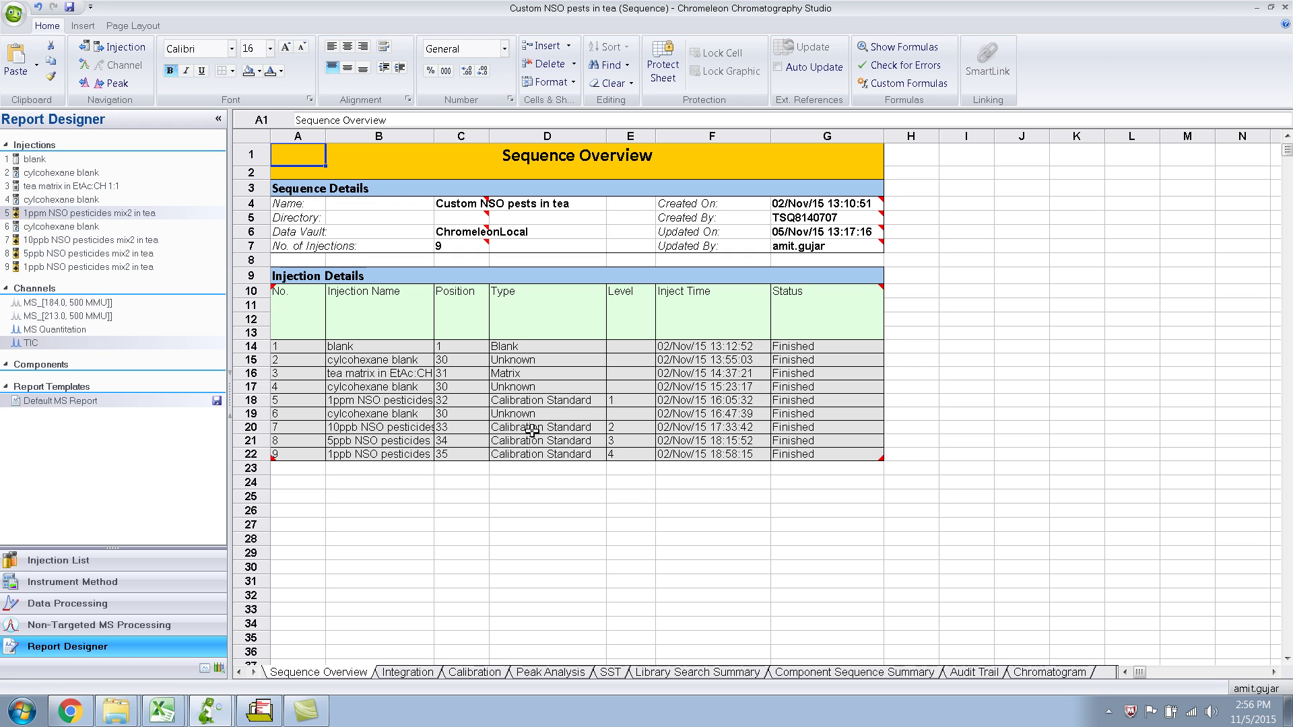
{"action": "left_click", "coordinate": [408, 673]}
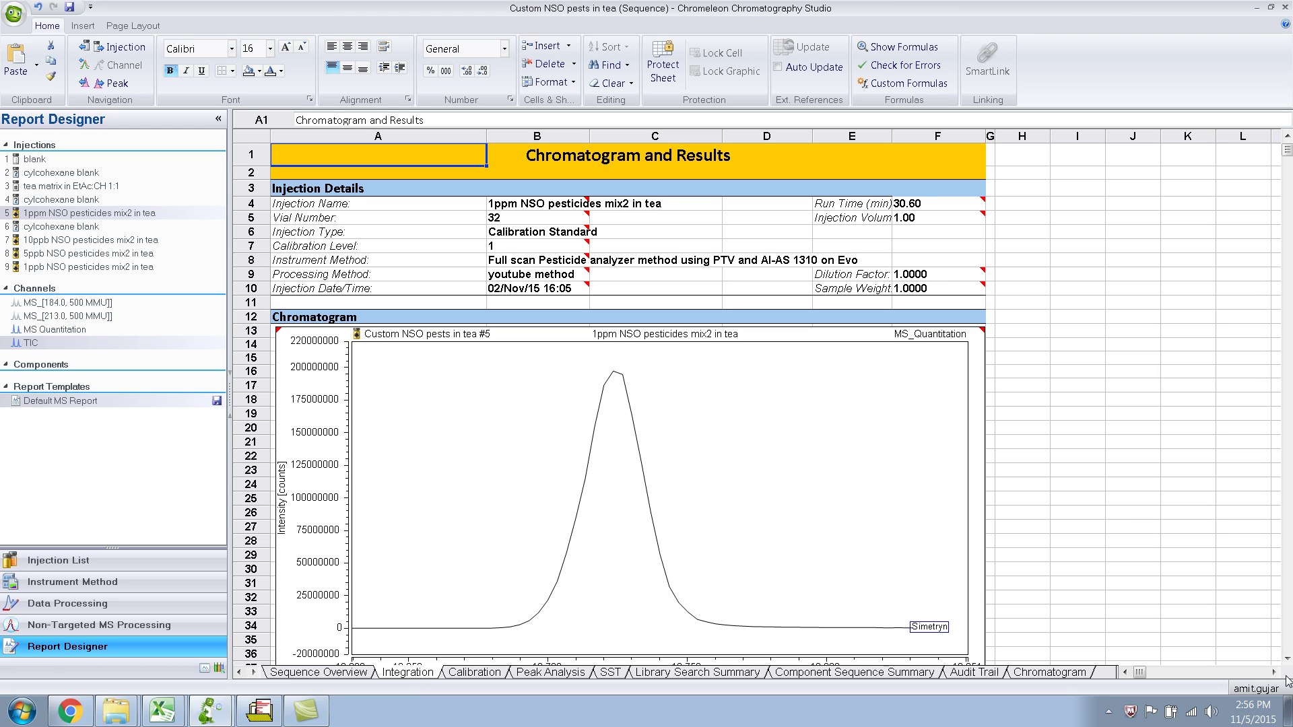
{"action": "scroll", "coordinate": [1287, 660], "scroll_direction": "down", "scroll_amount": 4}
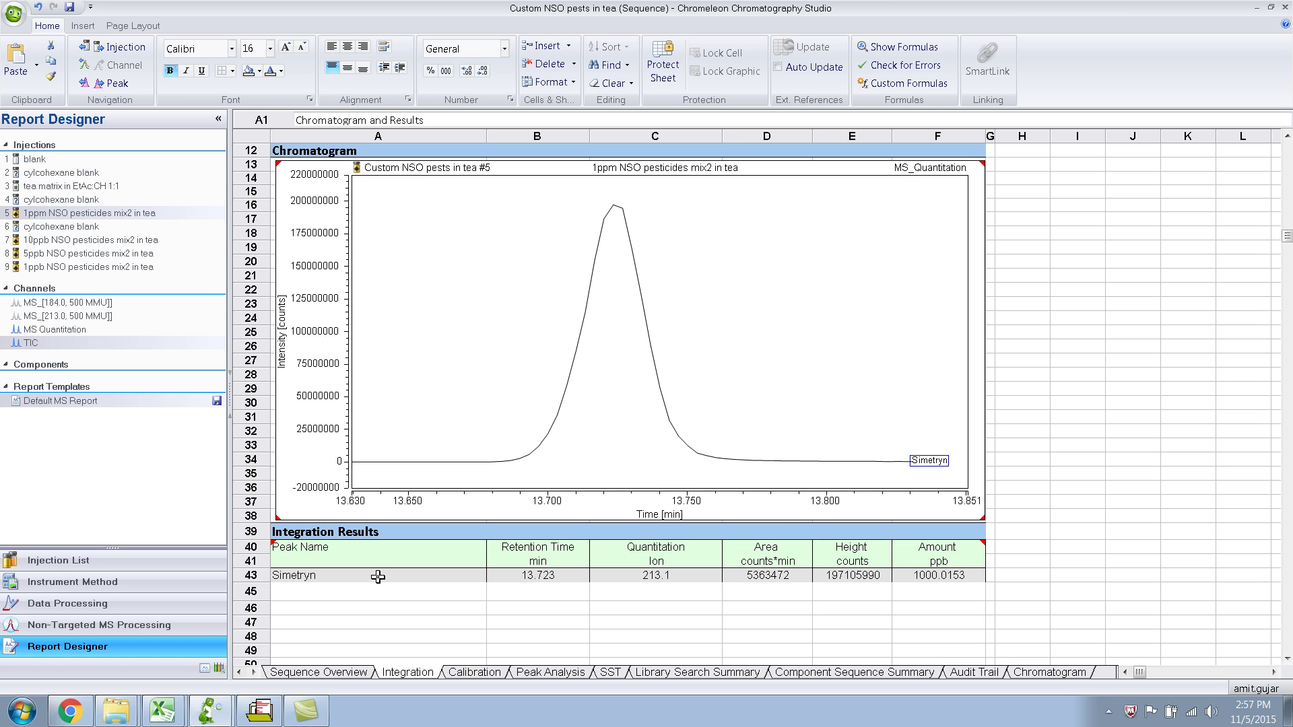
Step: On the Calibration sheet, base the report on the MS Quantitation channel, then view Peak Analysis
{"action": "left_click", "coordinate": [475, 672]}
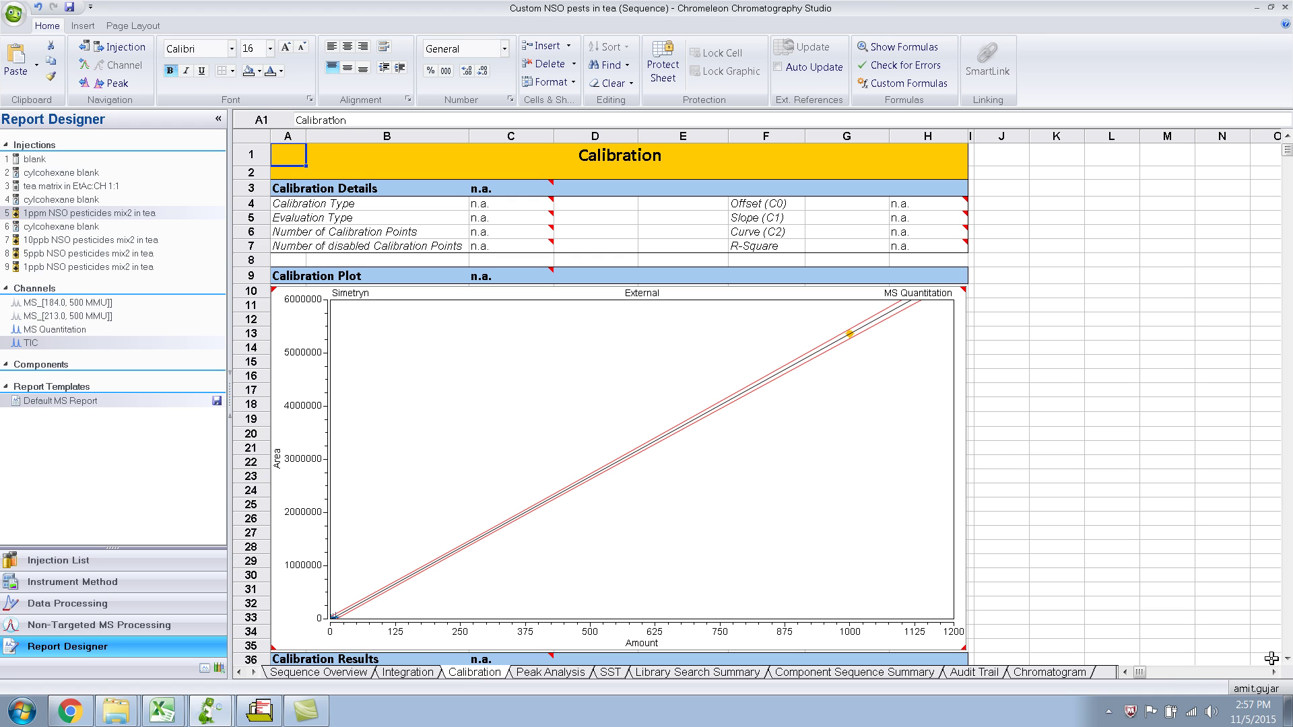
{"action": "left_click_drag", "start_coordinate": [1288, 664], "coordinate": [1288, 664]}
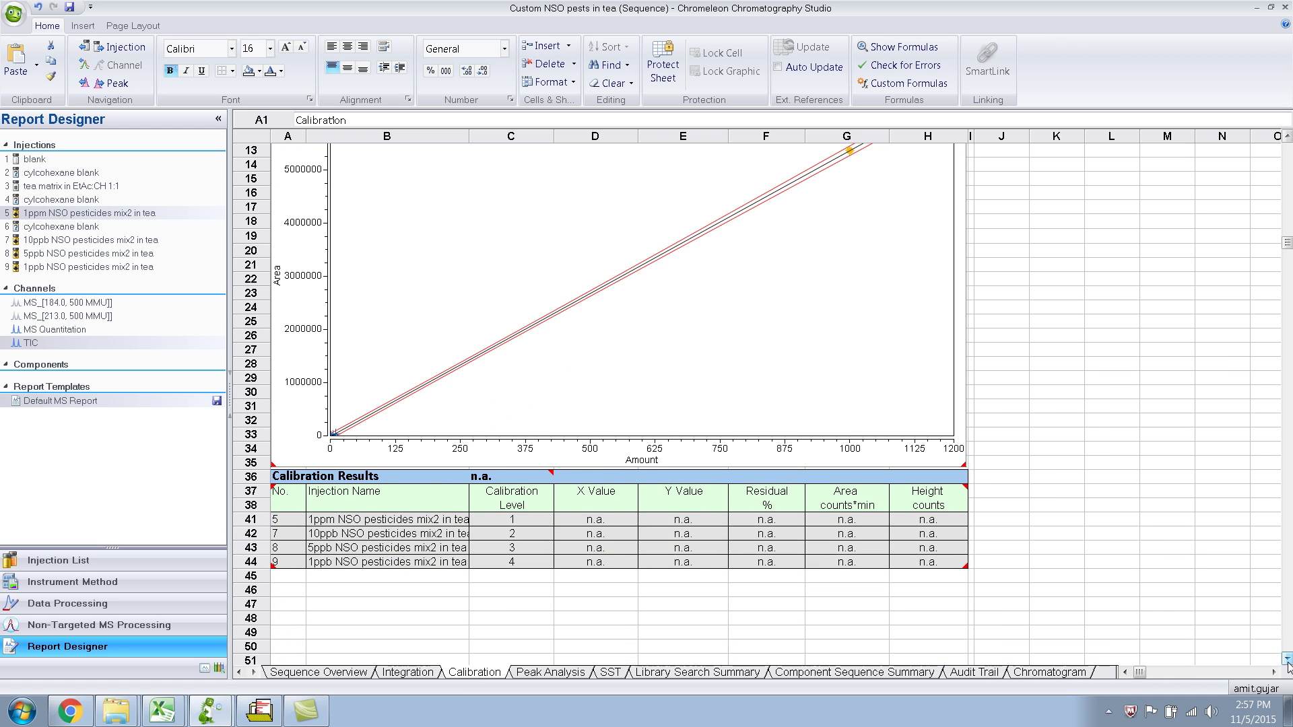
{"action": "left_click", "coordinate": [47, 334]}
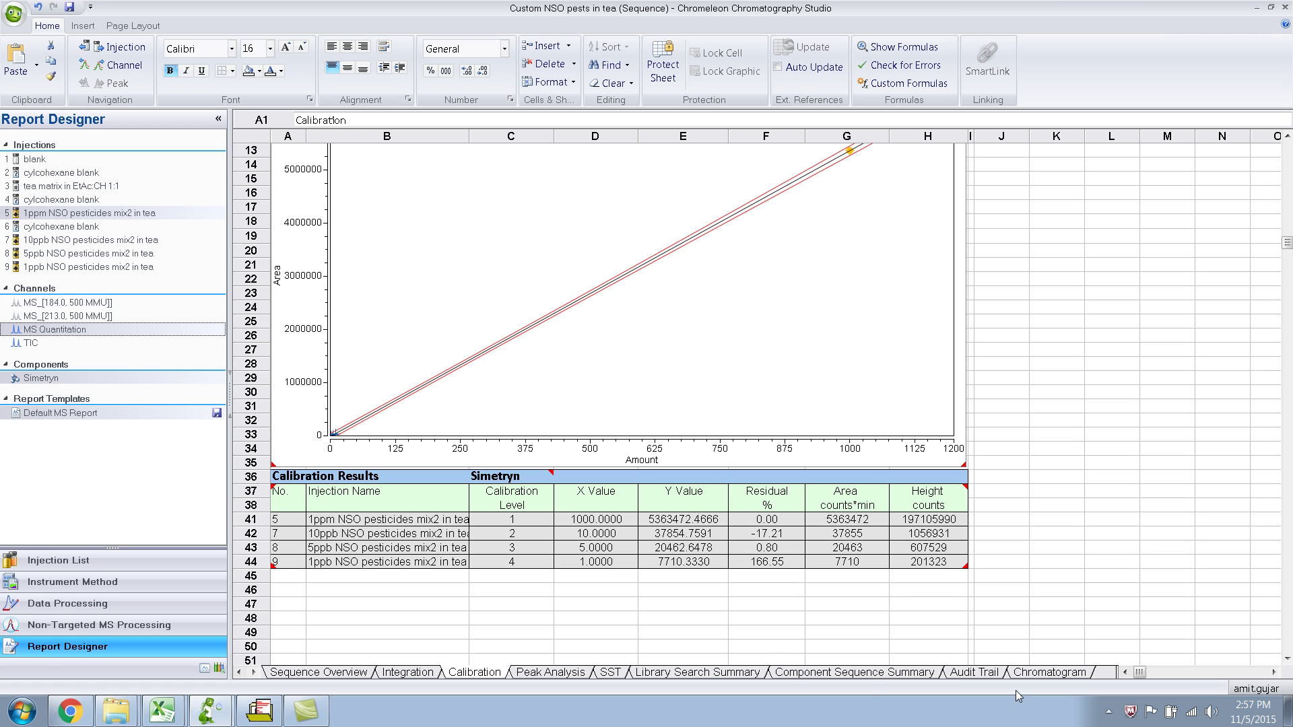
{"action": "left_click", "coordinate": [551, 672]}
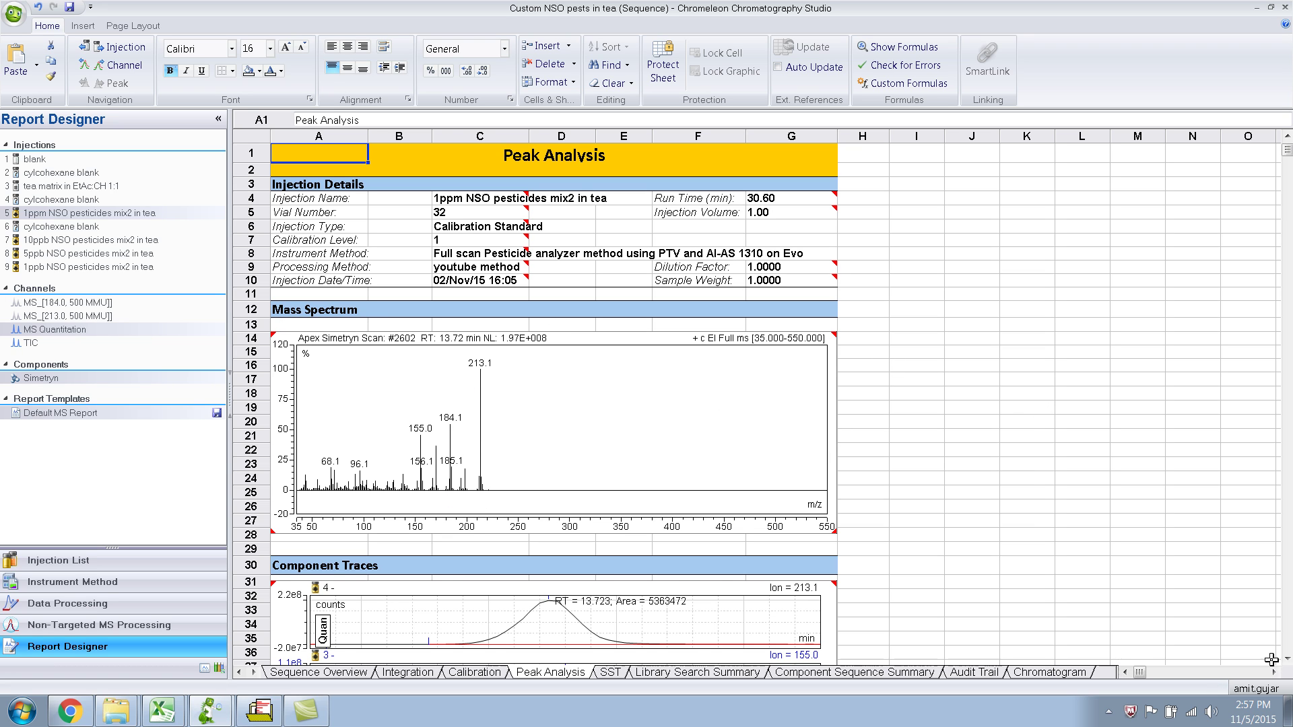
Step: Check the component traces plot's context options on Peak Analysis, then view the SST sheet
{"action": "scroll", "coordinate": [1278, 660], "scroll_direction": "down", "scroll_amount": 5}
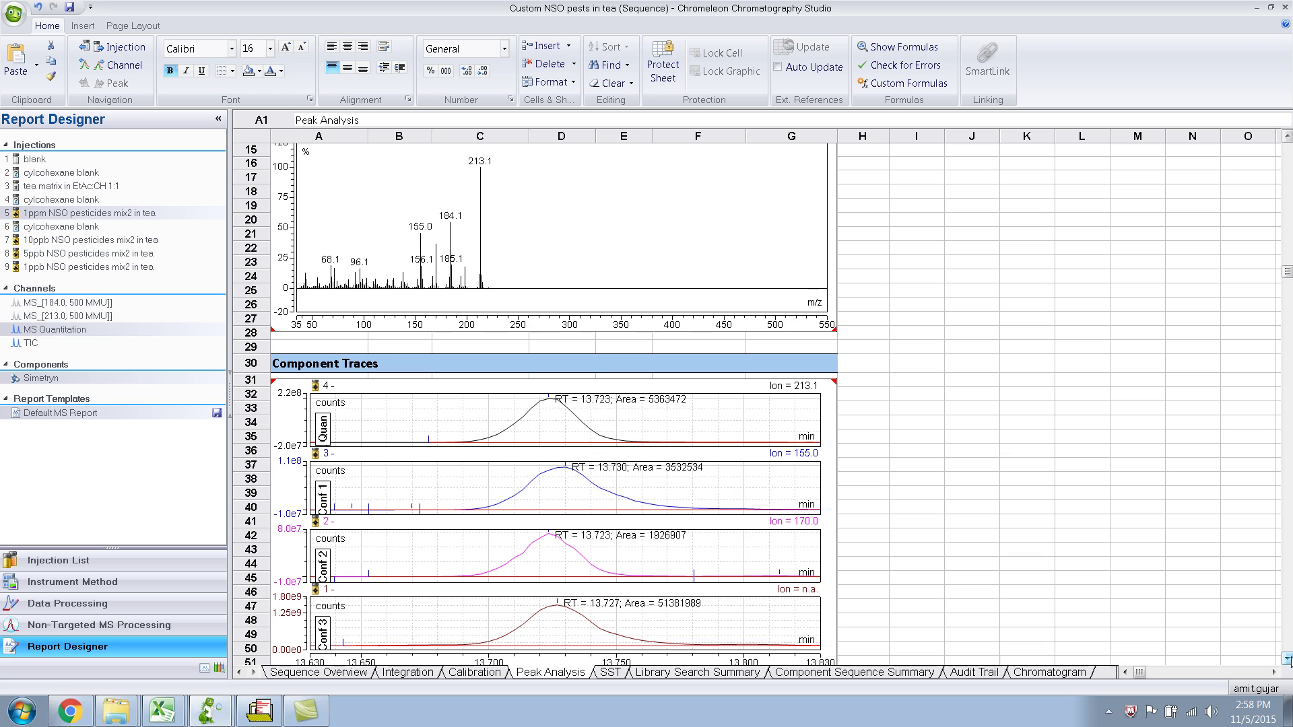
{"action": "left_click", "coordinate": [1287, 658]}
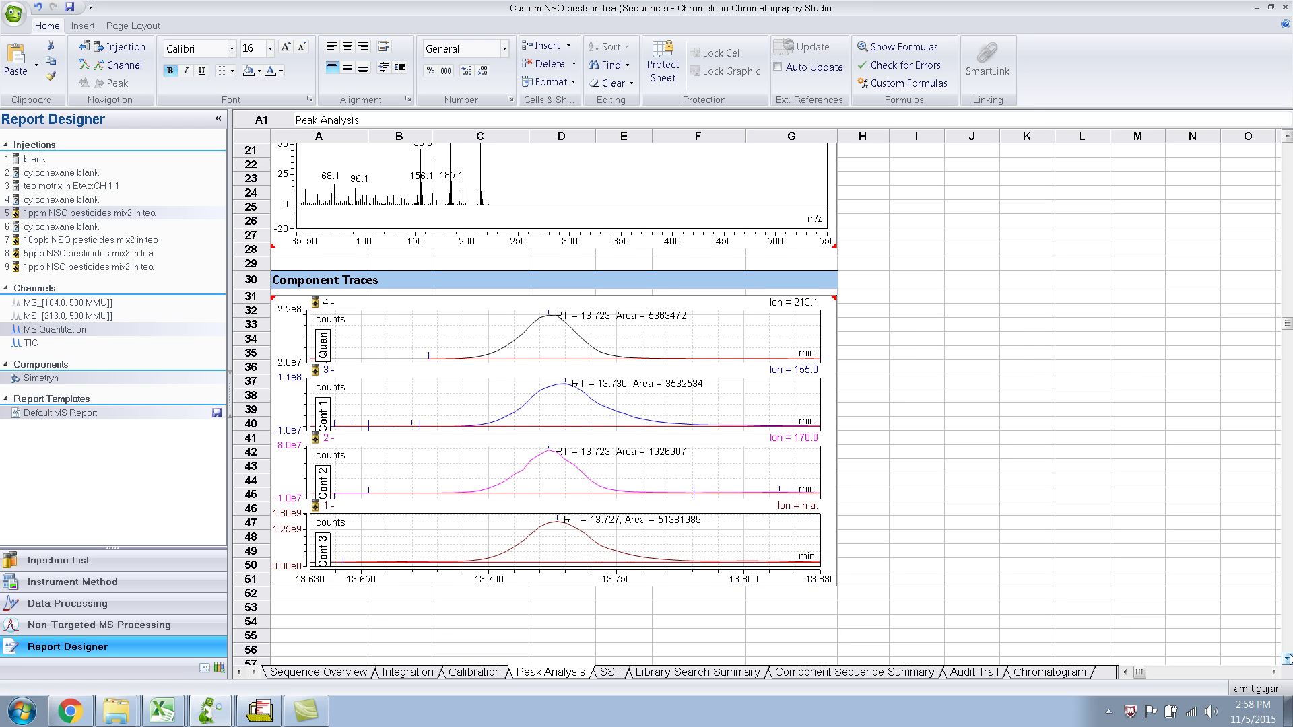
{"action": "left_click", "coordinate": [276, 305]}
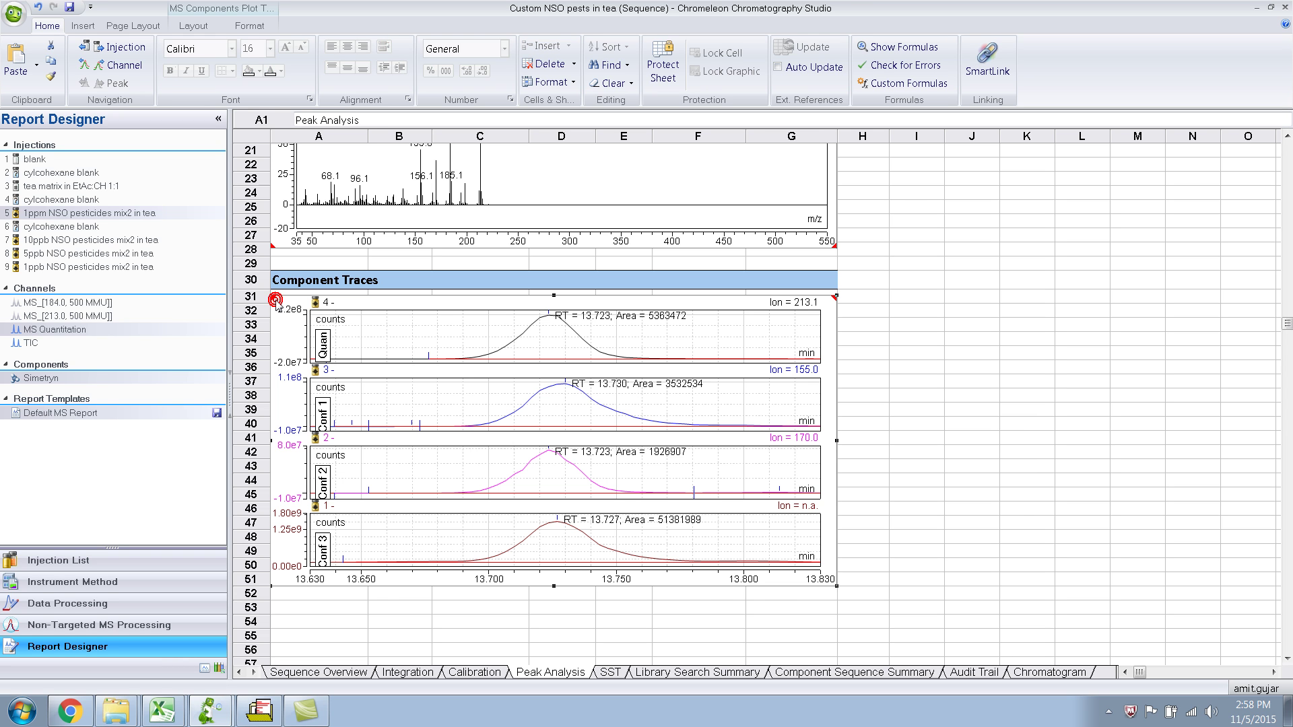
{"action": "right_click", "coordinate": [276, 305]}
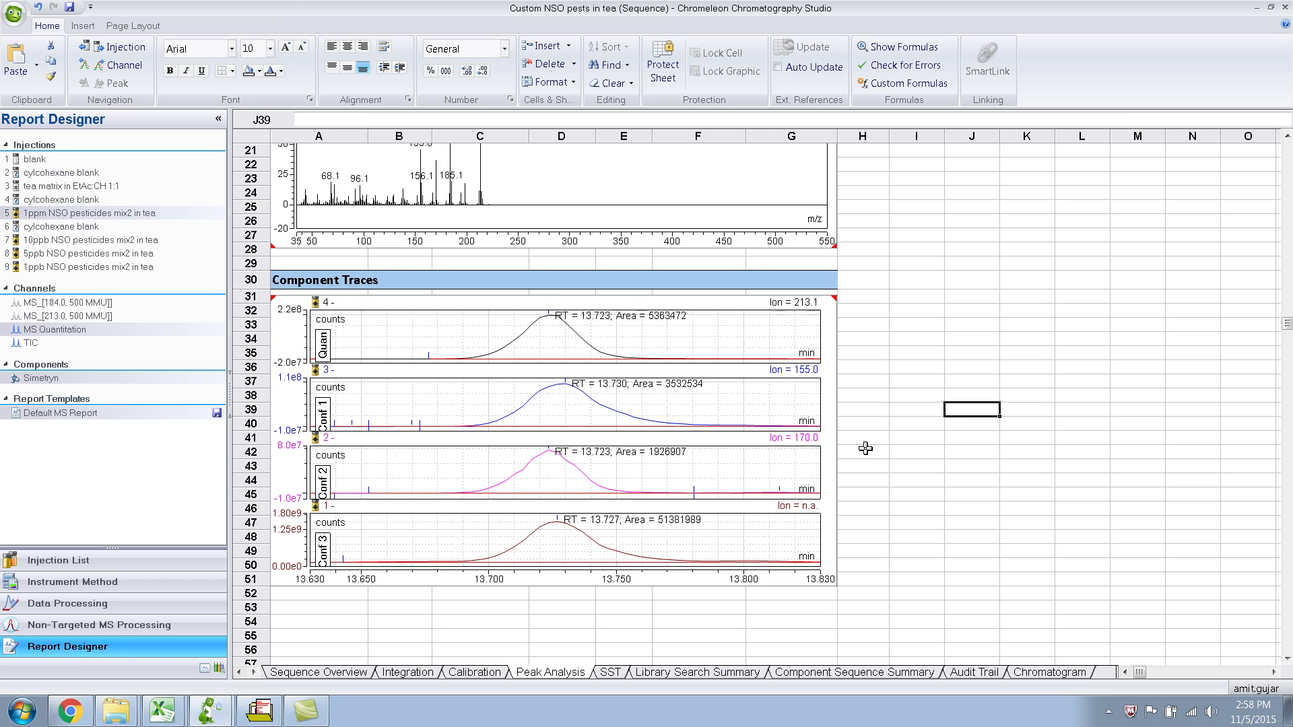
{"action": "left_click", "coordinate": [611, 673]}
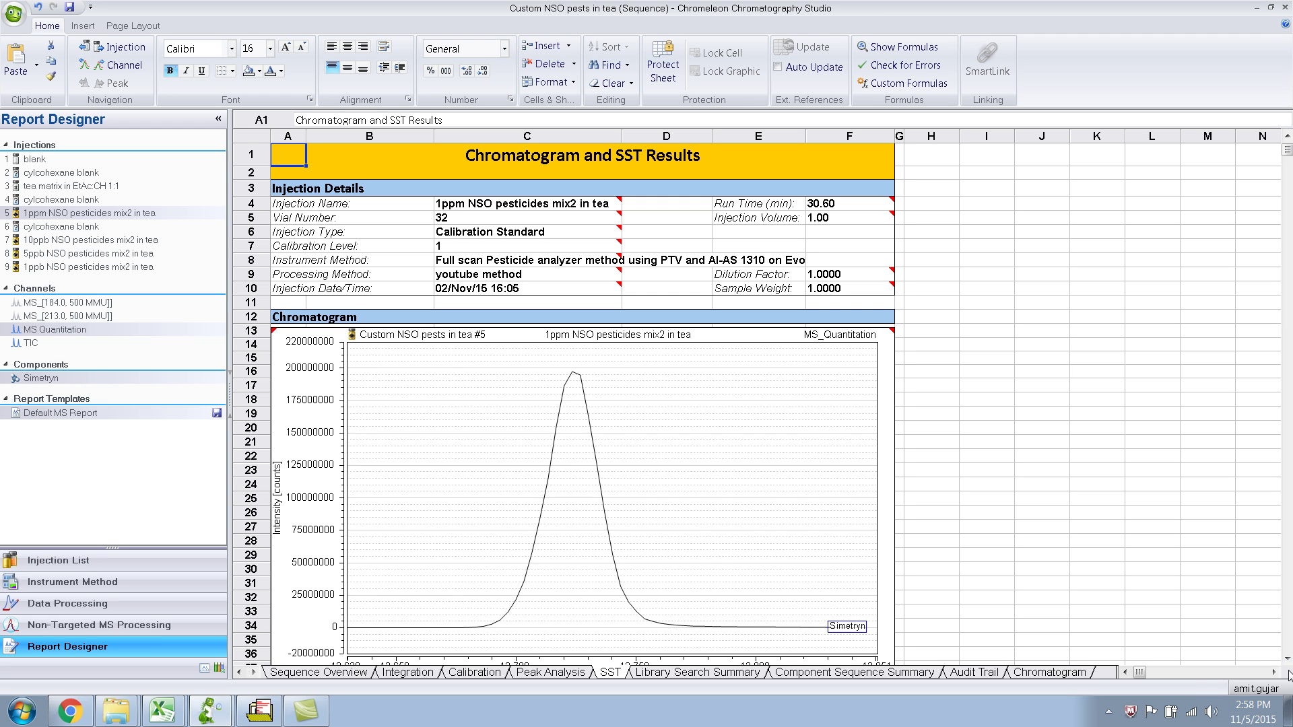
Step: Scroll through the SST sheet, then view the Library Search Summary sheet
{"action": "left_click_drag", "start_coordinate": [1288, 659], "coordinate": [1287, 659]}
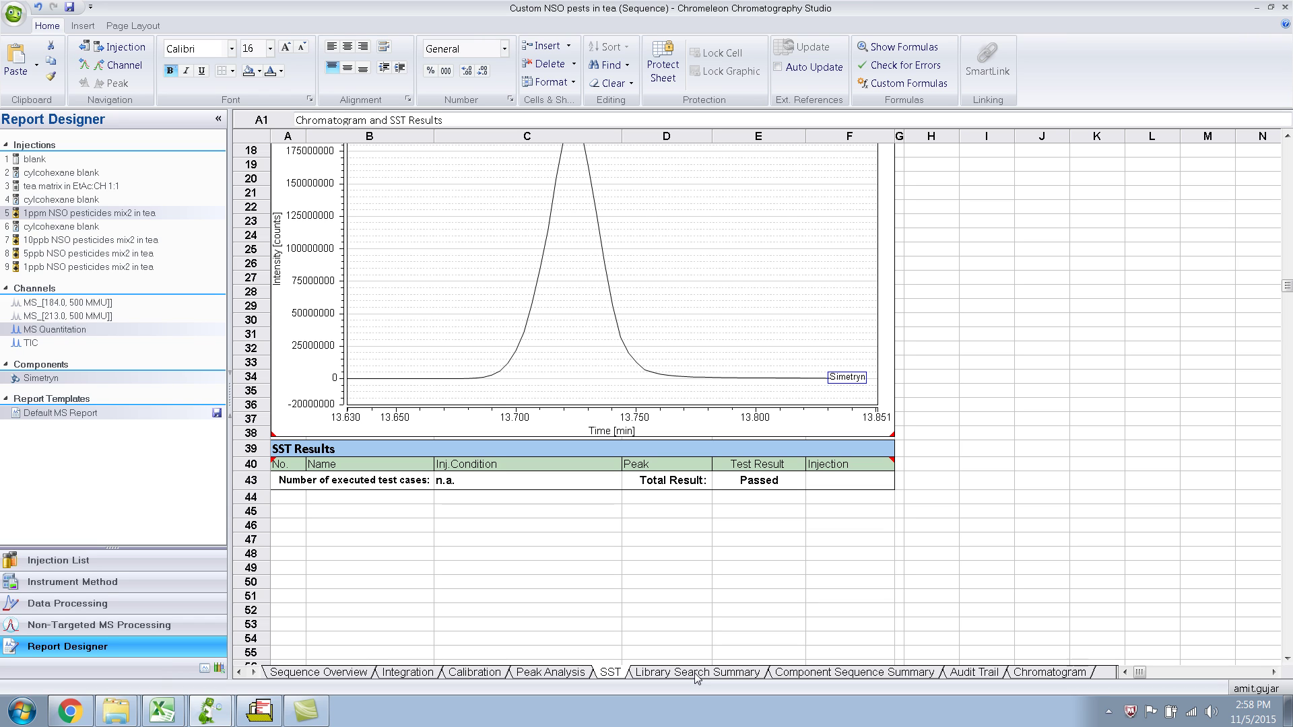
{"action": "left_click", "coordinate": [1286, 138]}
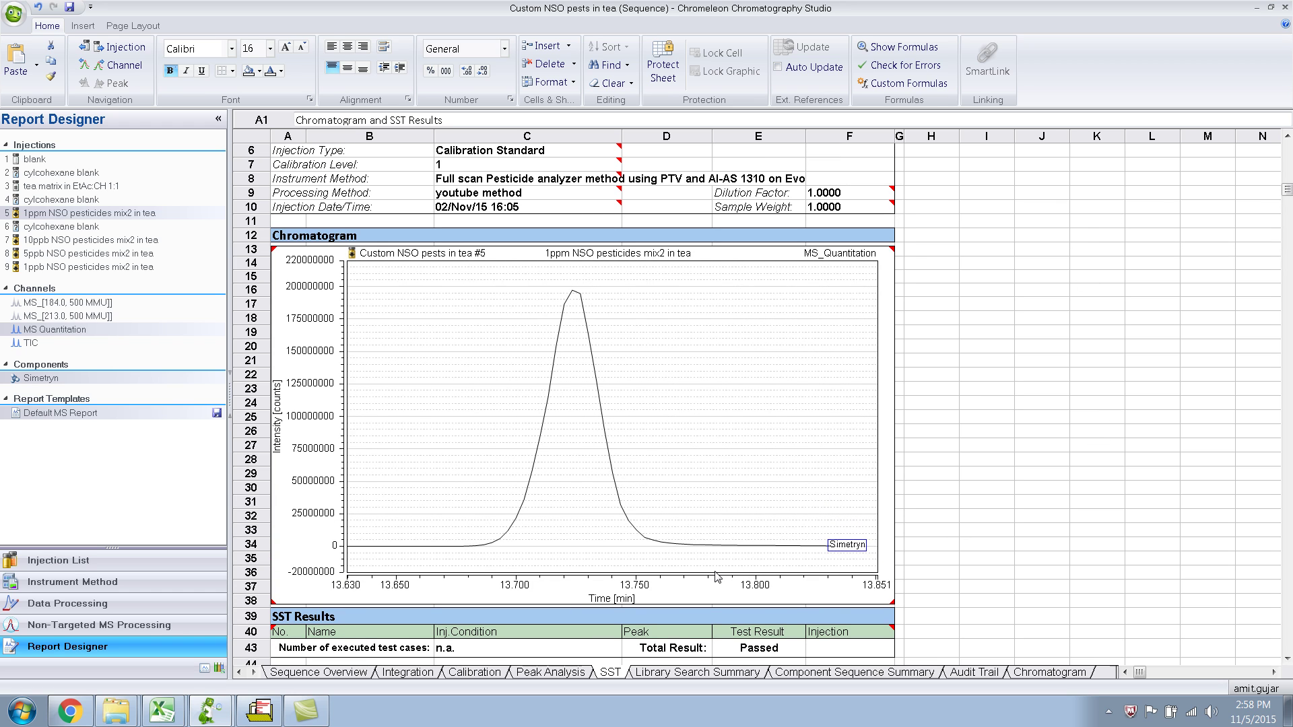
{"action": "left_click", "coordinate": [652, 674]}
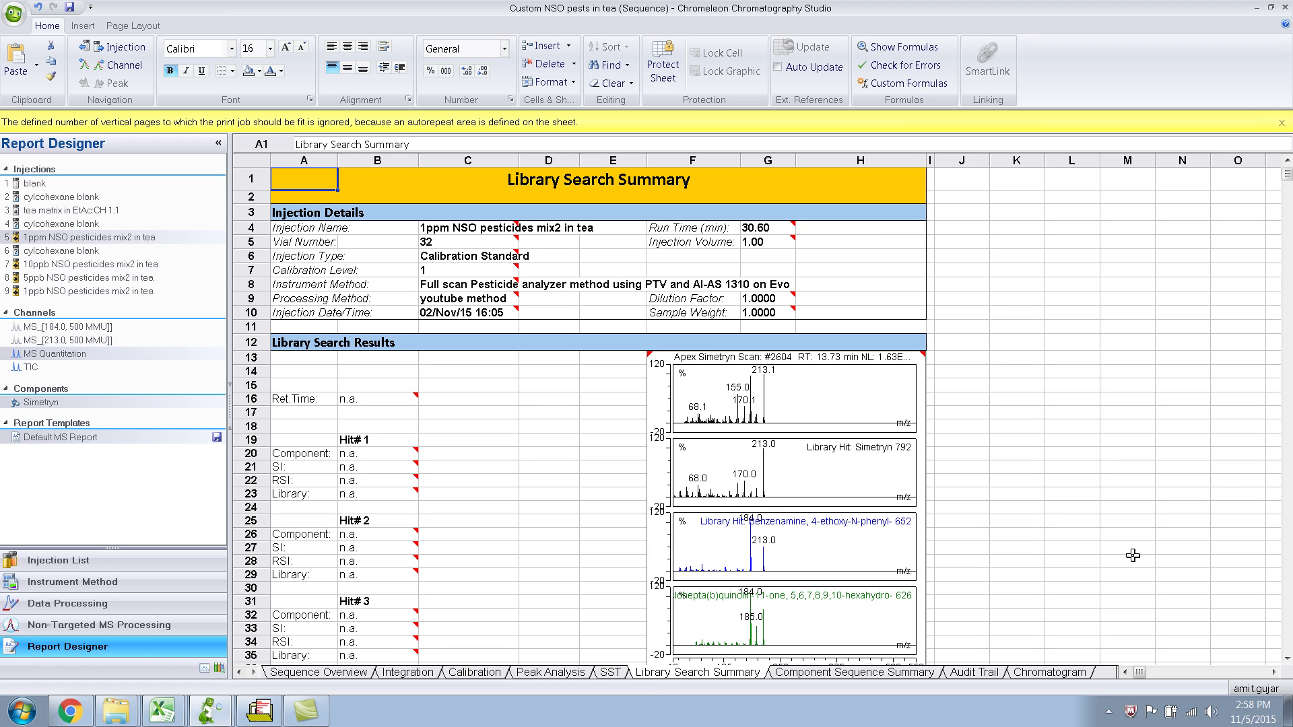
{"action": "left_click", "coordinate": [1287, 658]}
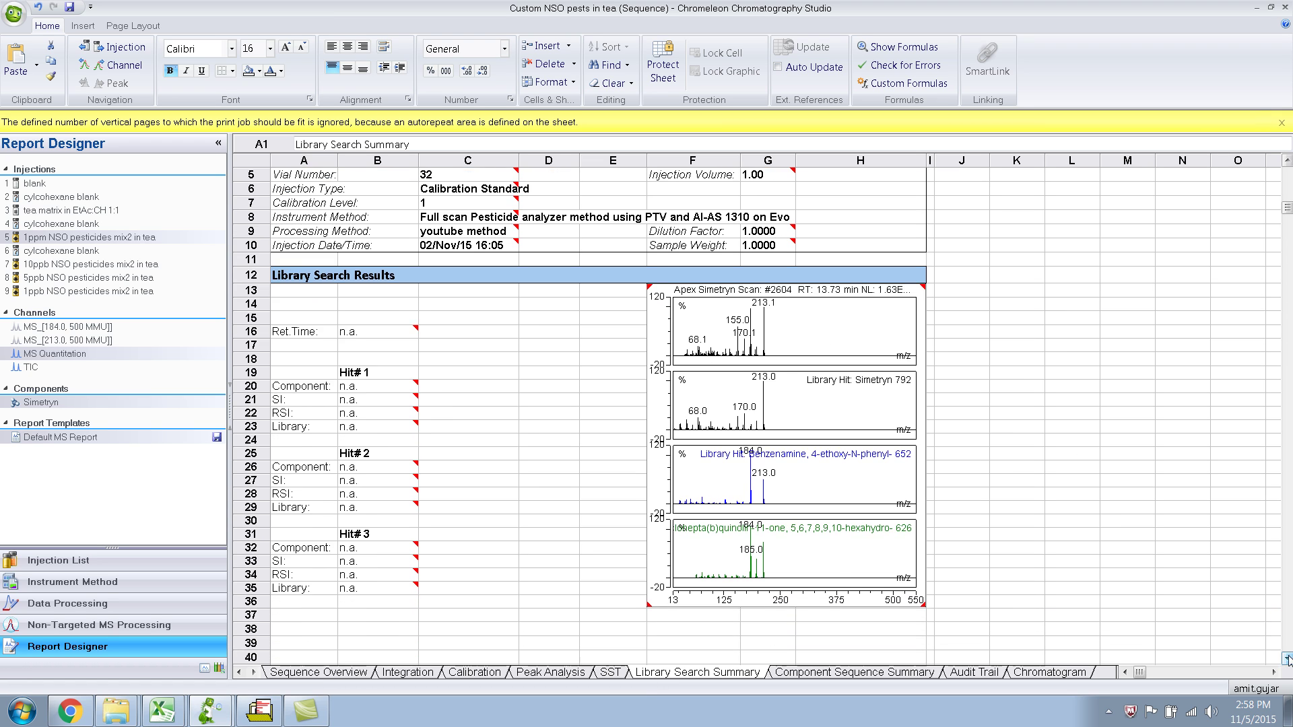
{"action": "left_click", "coordinate": [47, 402]}
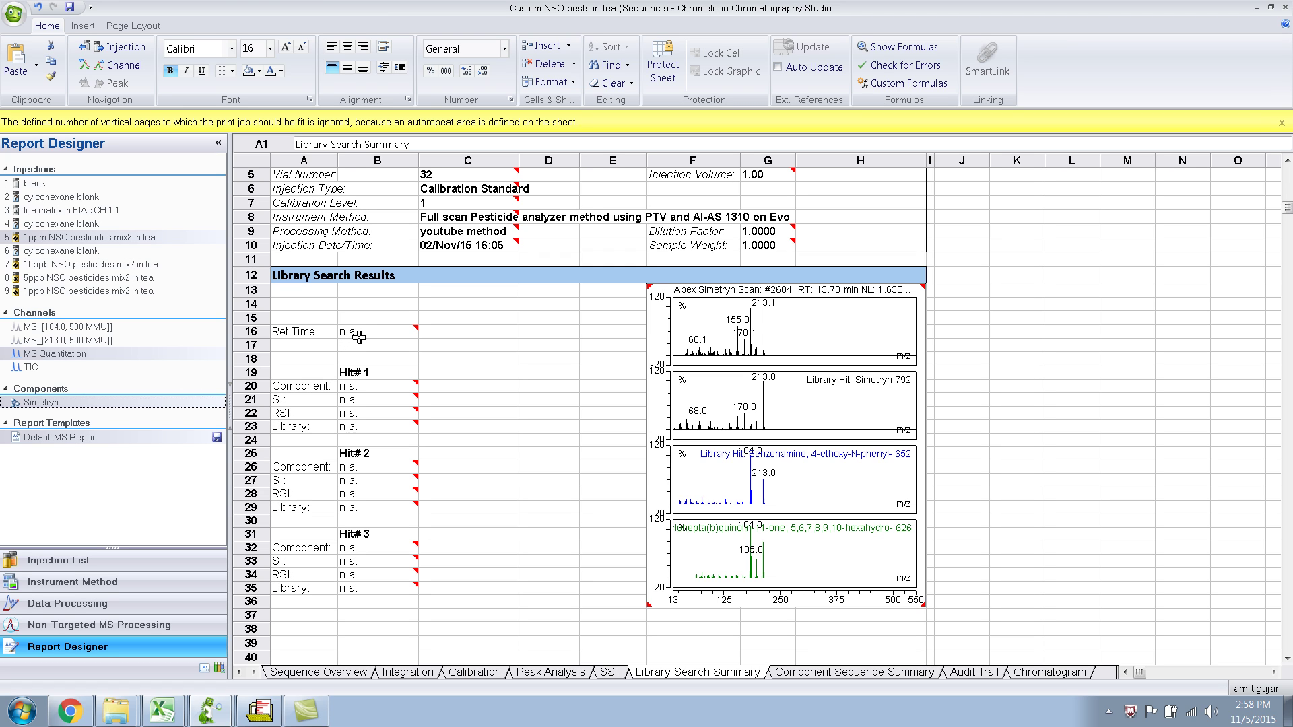
{"action": "left_click", "coordinate": [38, 368]}
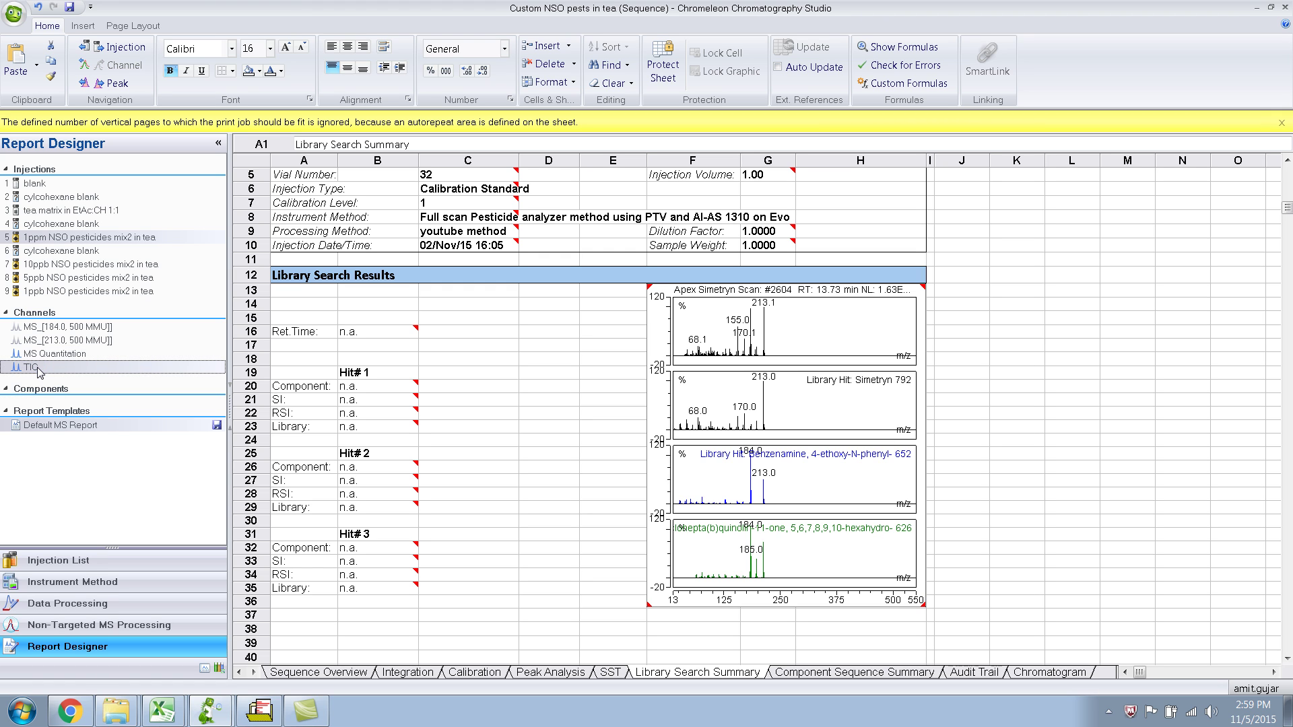
{"action": "left_click", "coordinate": [41, 354]}
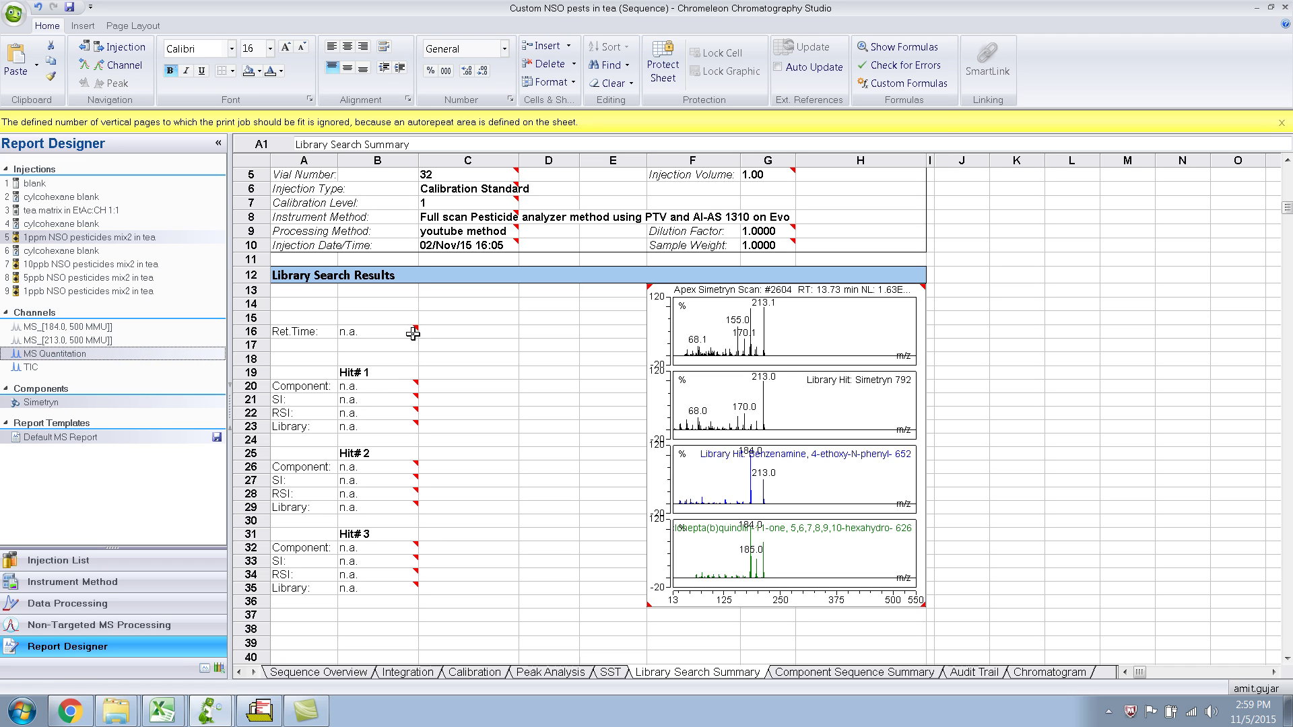
Step: Switch the B16 Ret.Time report formula's channel to MS Quantitation
{"action": "double_click", "coordinate": [414, 332]}
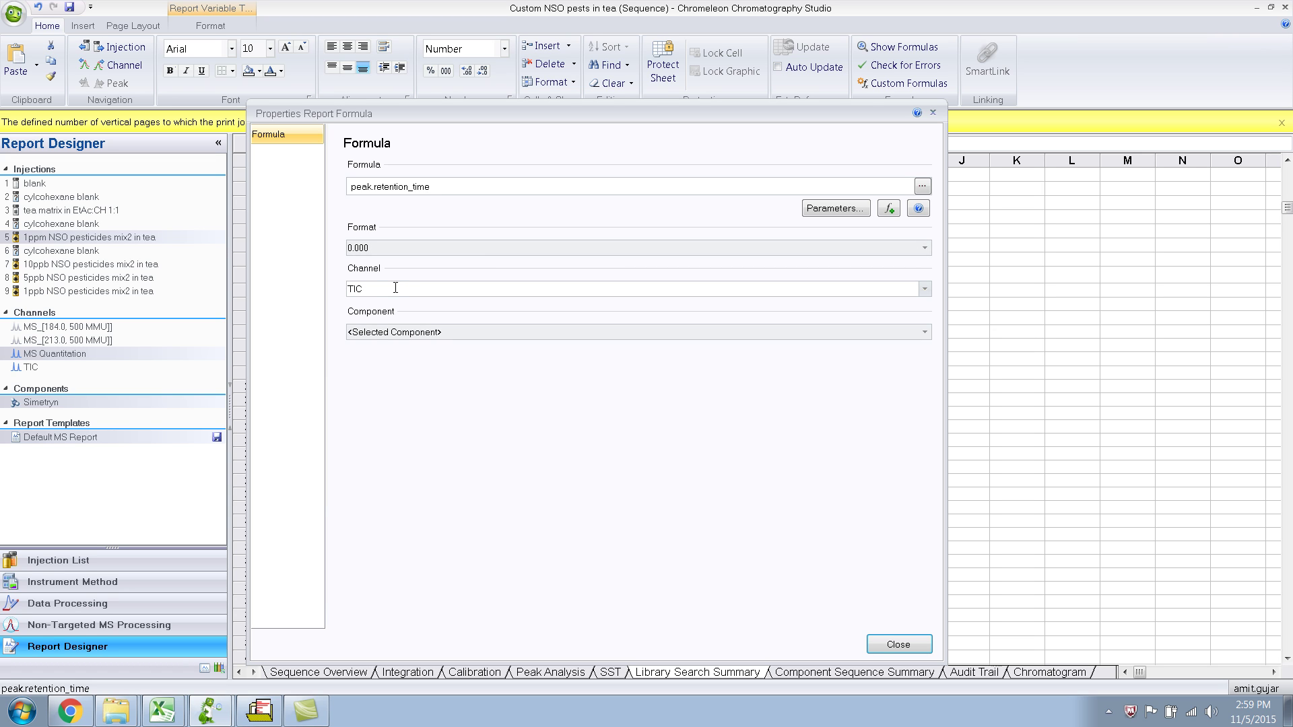
{"action": "left_click", "coordinate": [926, 293]}
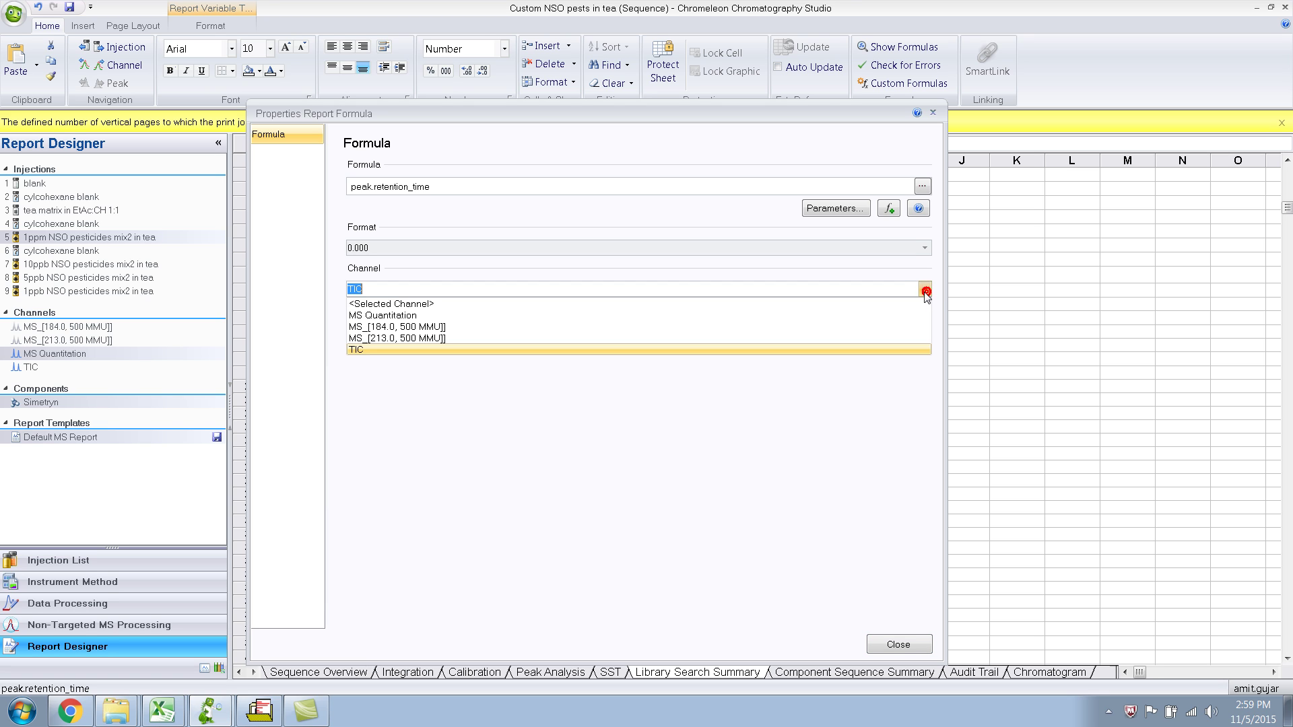
{"action": "left_click", "coordinate": [703, 320]}
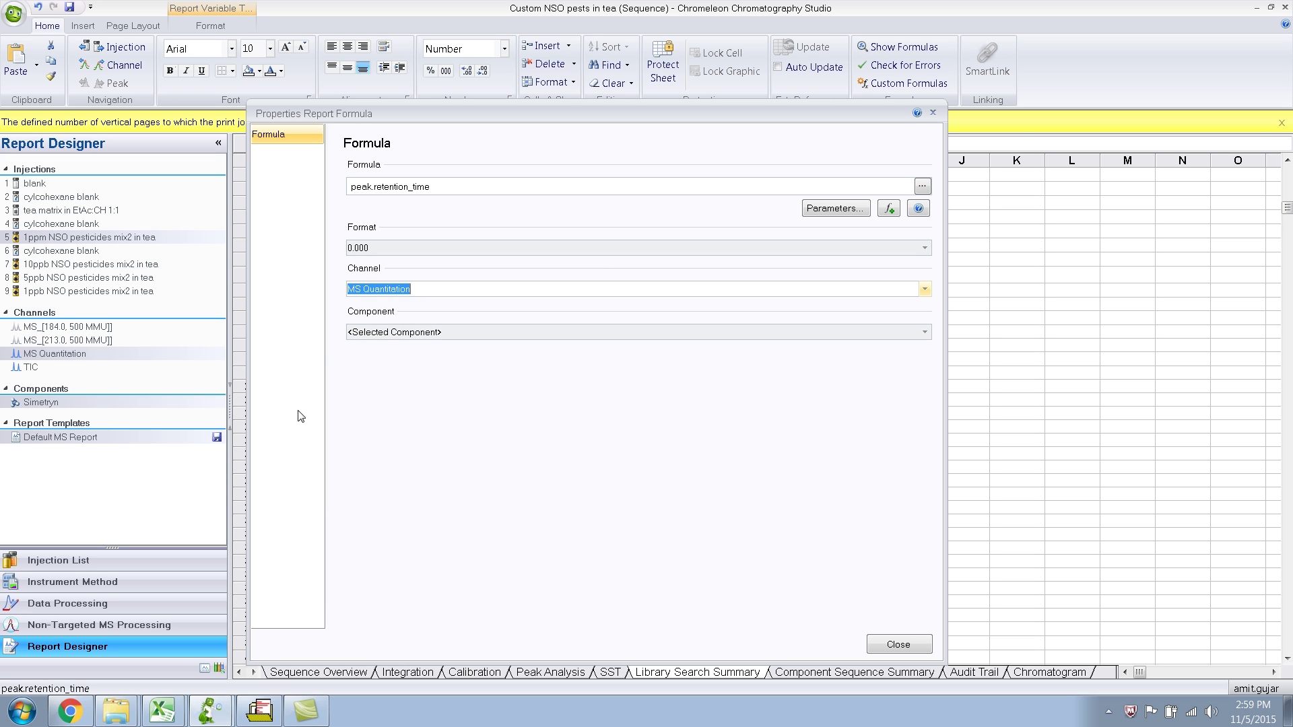
{"action": "left_click", "coordinate": [899, 644]}
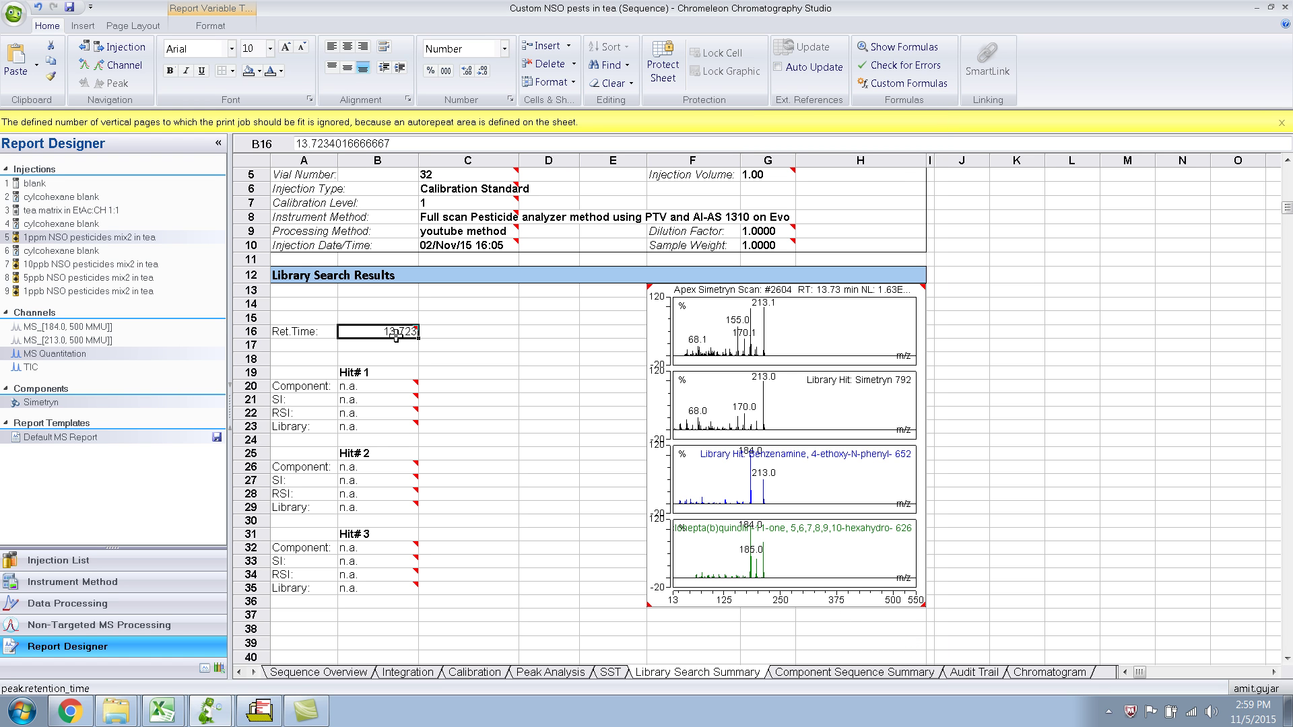
Step: Set the B20 Component and B21 SI formulas to MS Quantitation, giving Simetryn and 839
{"action": "left_click", "coordinate": [398, 385]}
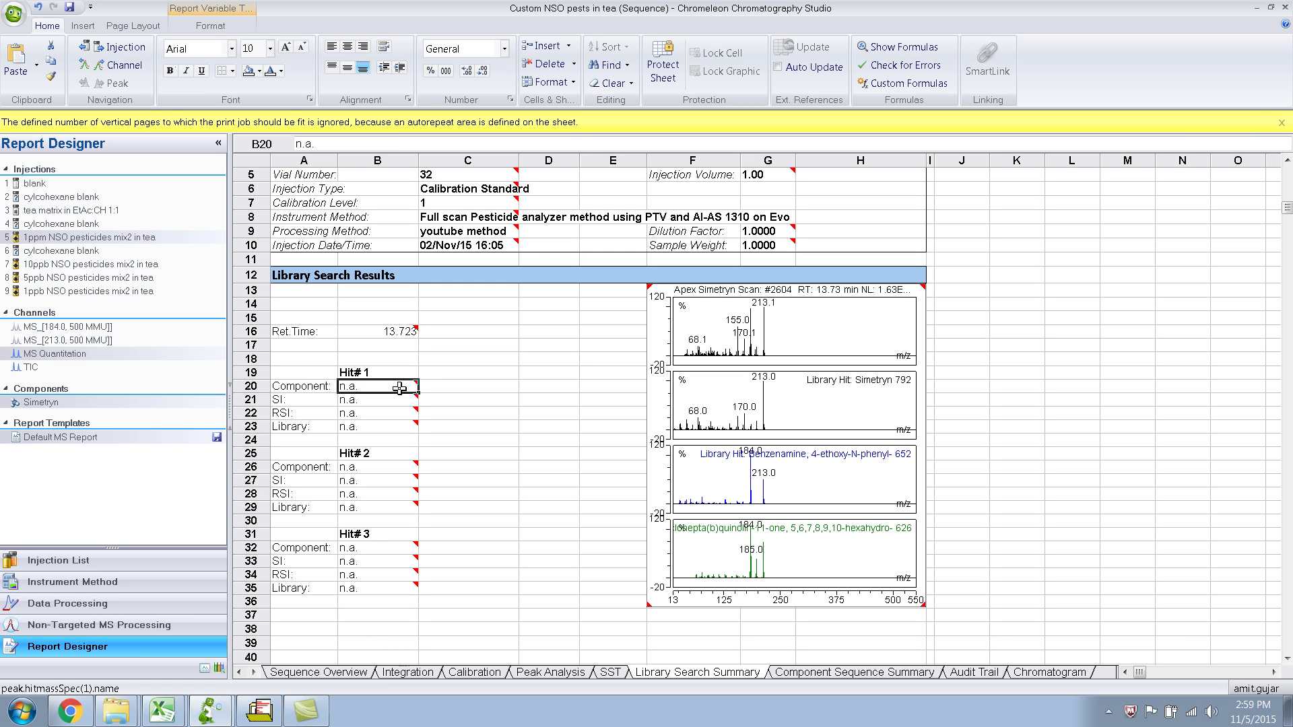
{"action": "double_click", "coordinate": [399, 388]}
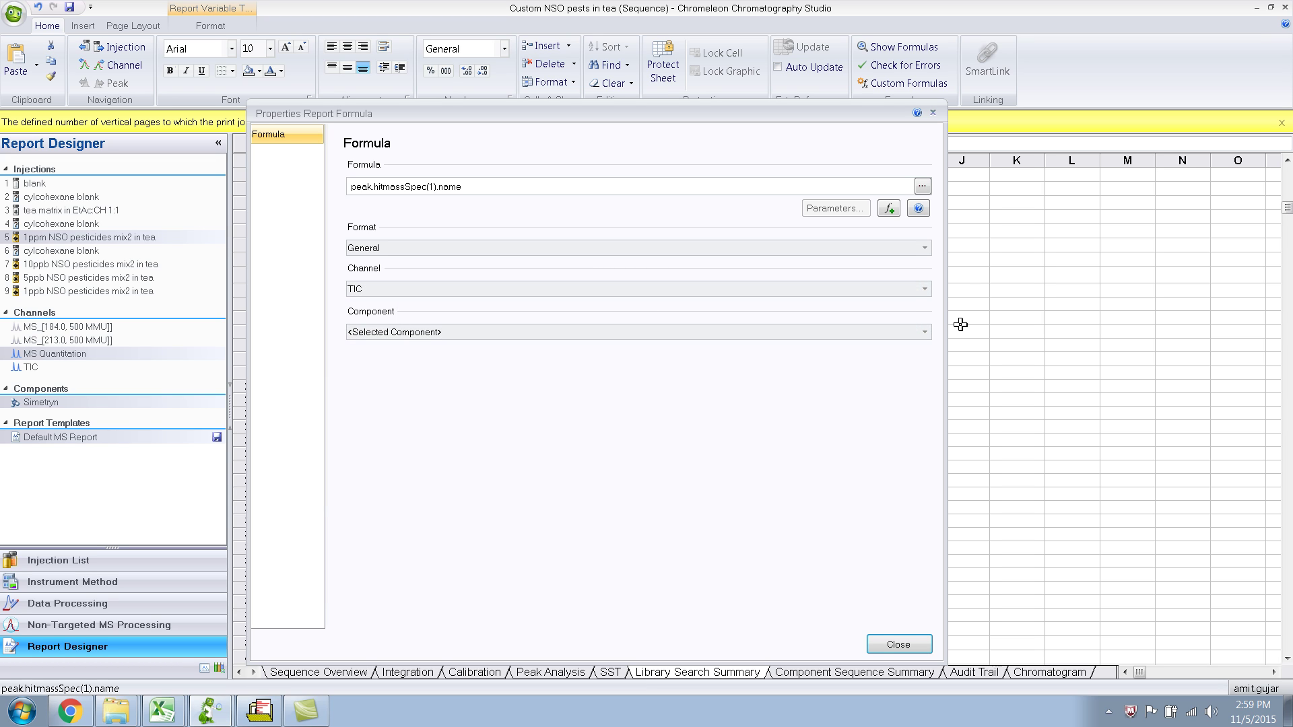
{"action": "left_click", "coordinate": [925, 290]}
{"action": "left_click", "coordinate": [801, 316]}
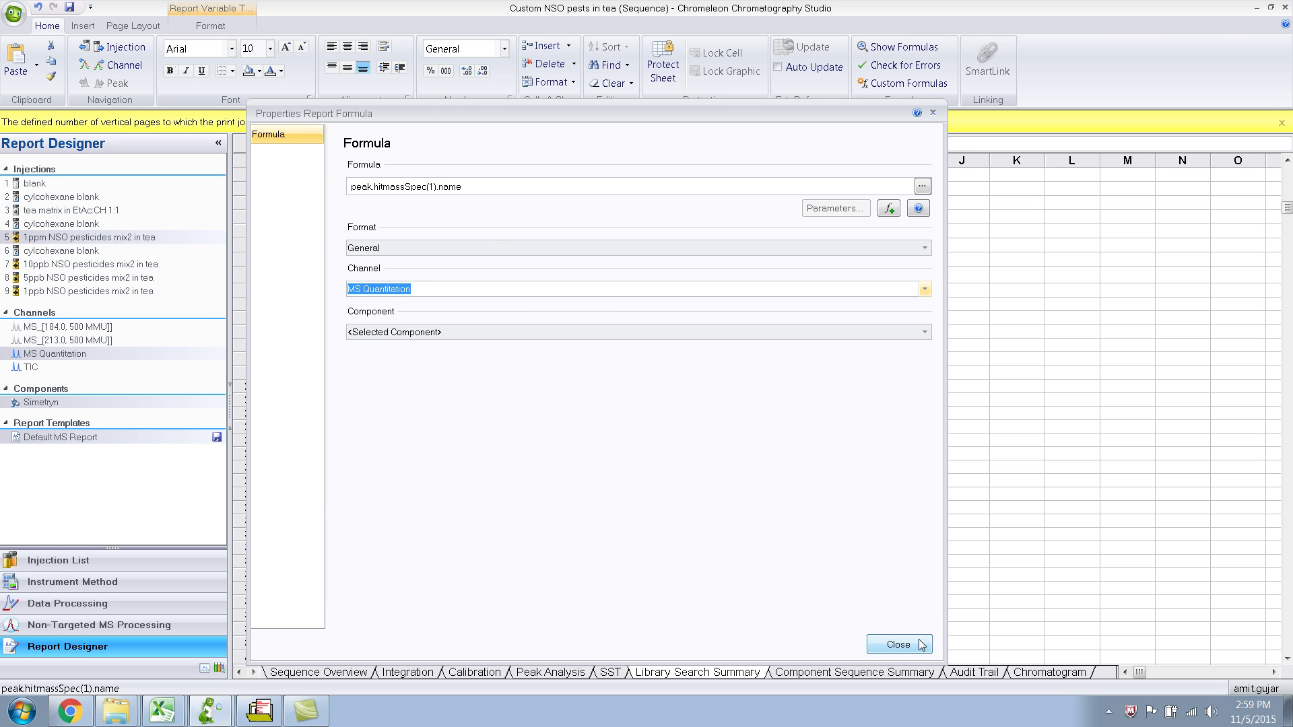
{"action": "left_click", "coordinate": [899, 644]}
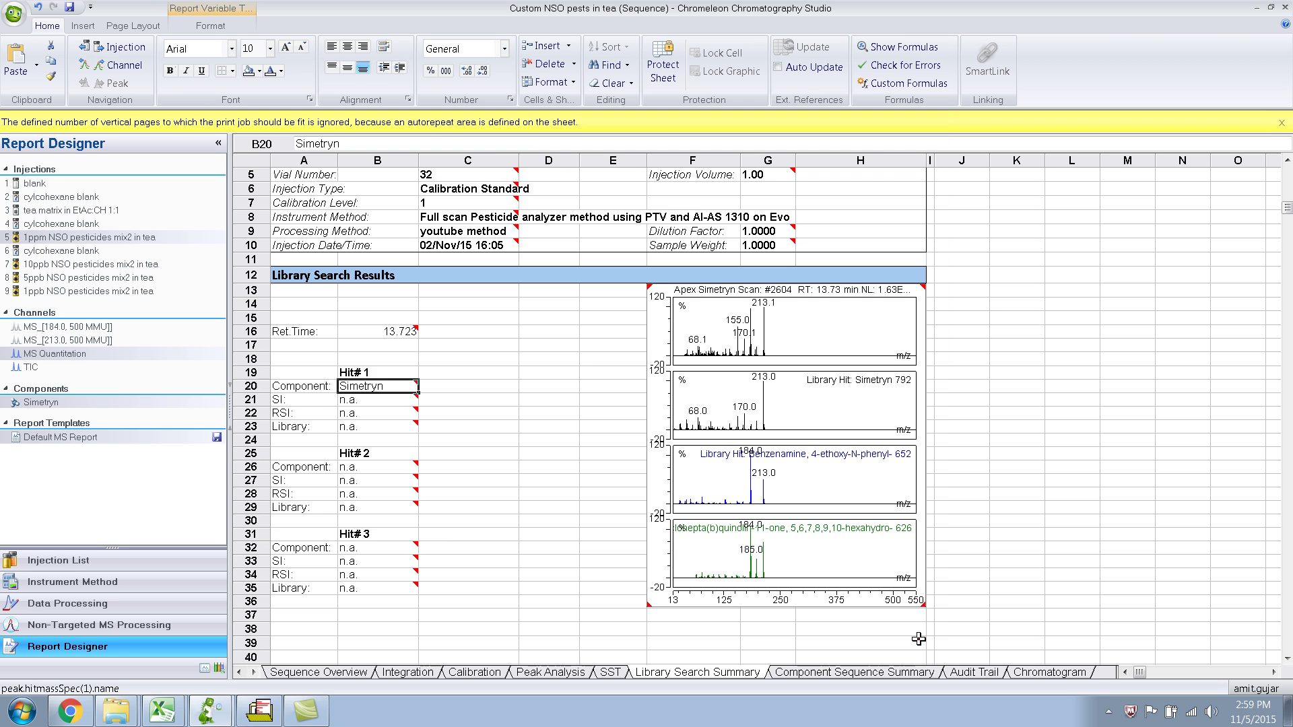
{"action": "double_click", "coordinate": [394, 401]}
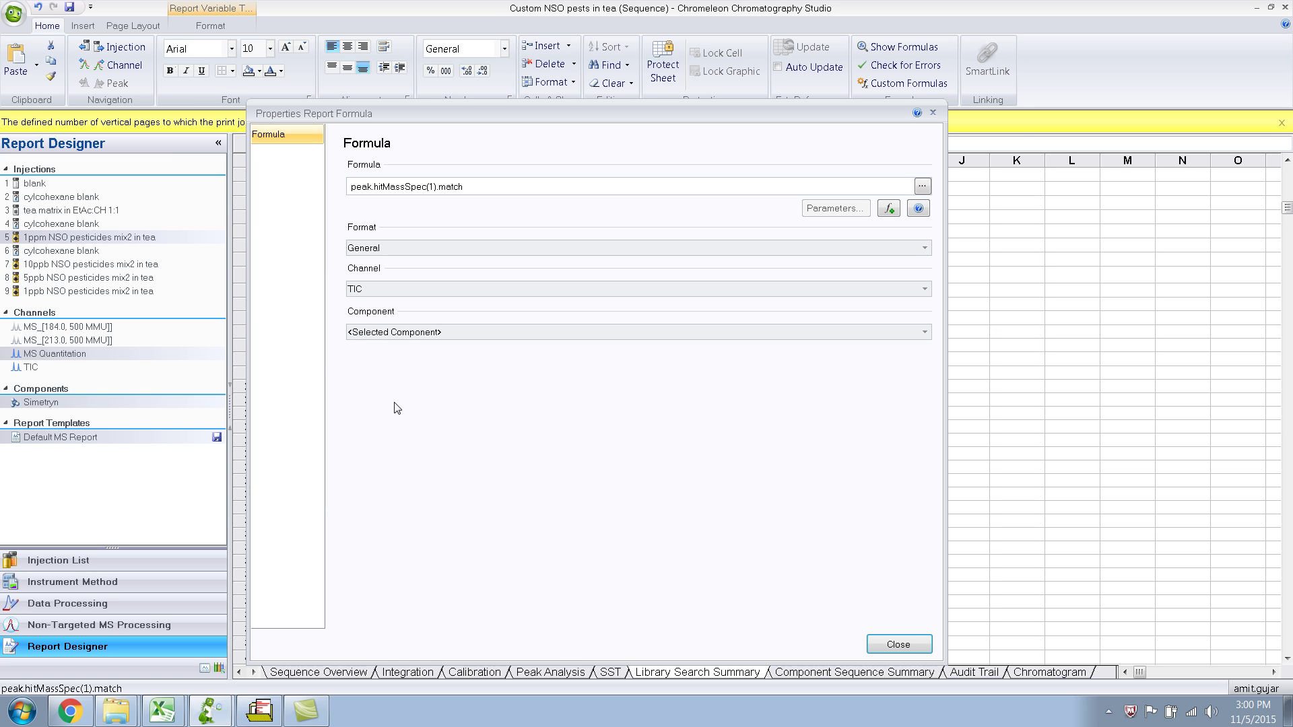
{"action": "left_click", "coordinate": [924, 291]}
{"action": "left_click", "coordinate": [716, 320]}
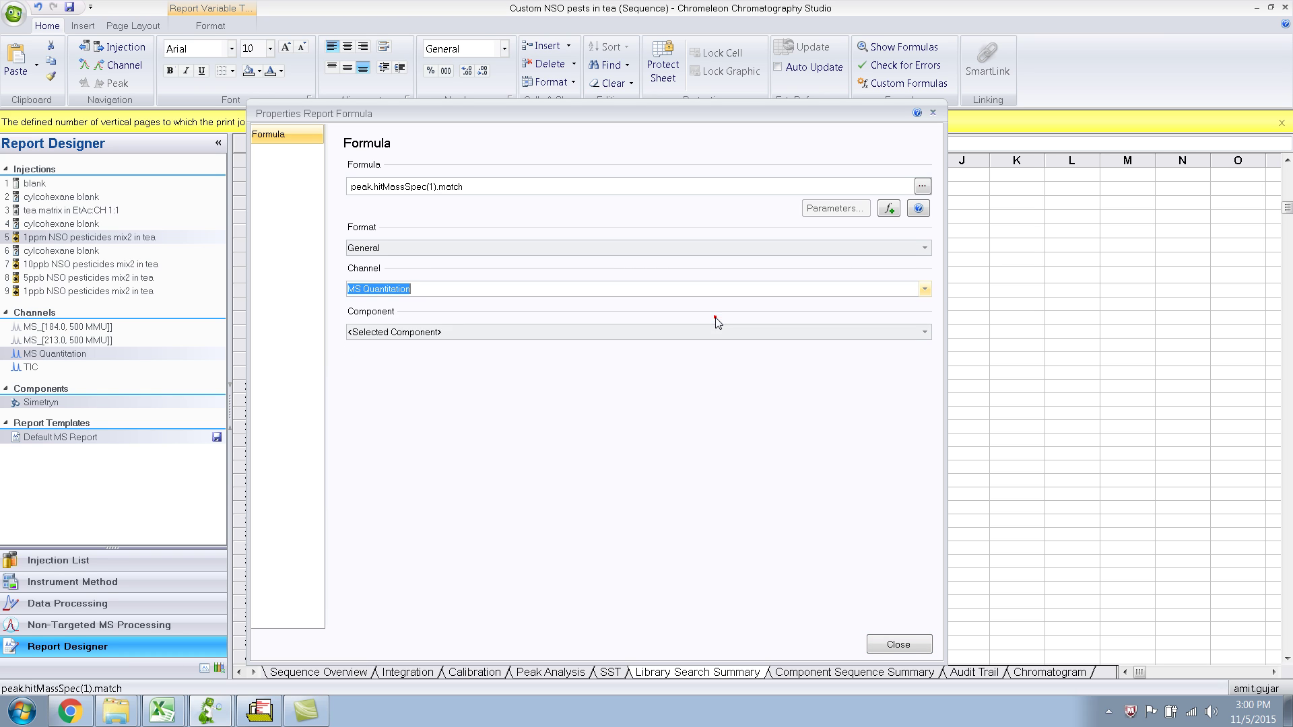
{"action": "left_click", "coordinate": [894, 647]}
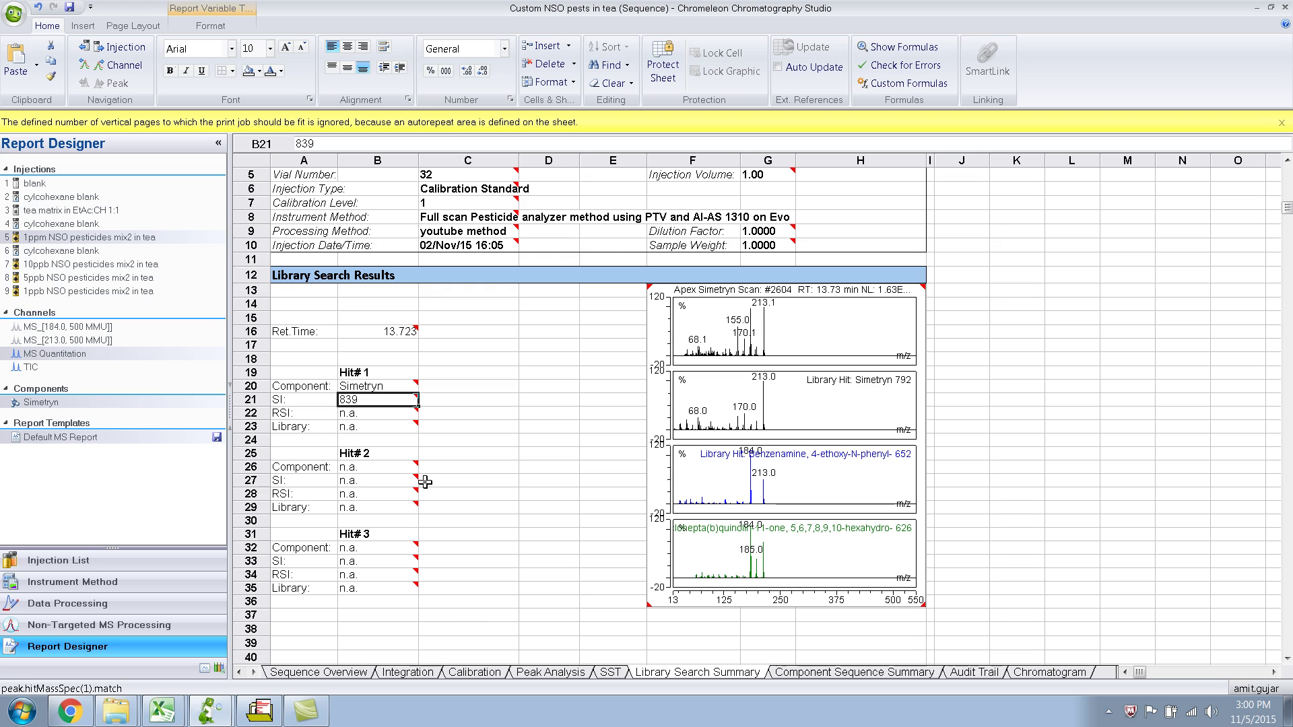
Step: Look over the Component Sequence Summary, then scroll through the Audit Trail's instrument command log
{"action": "left_click", "coordinate": [821, 673]}
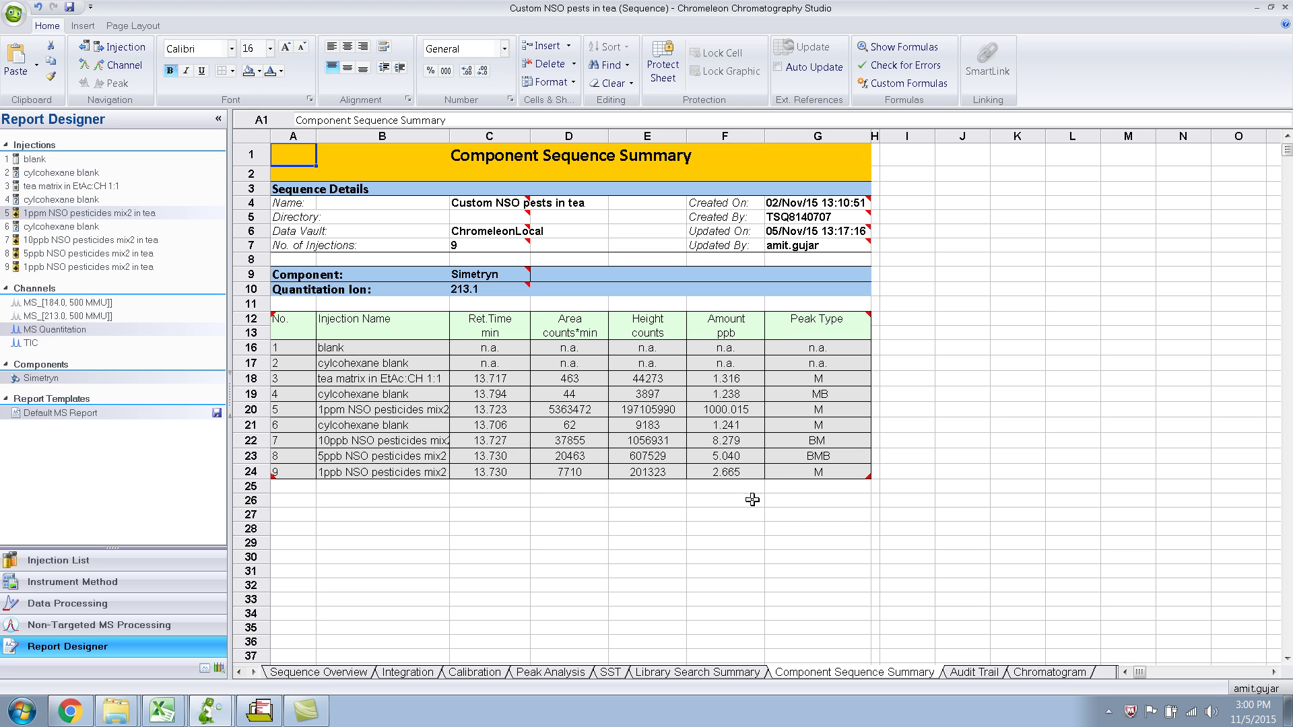
{"action": "left_click", "coordinate": [974, 673]}
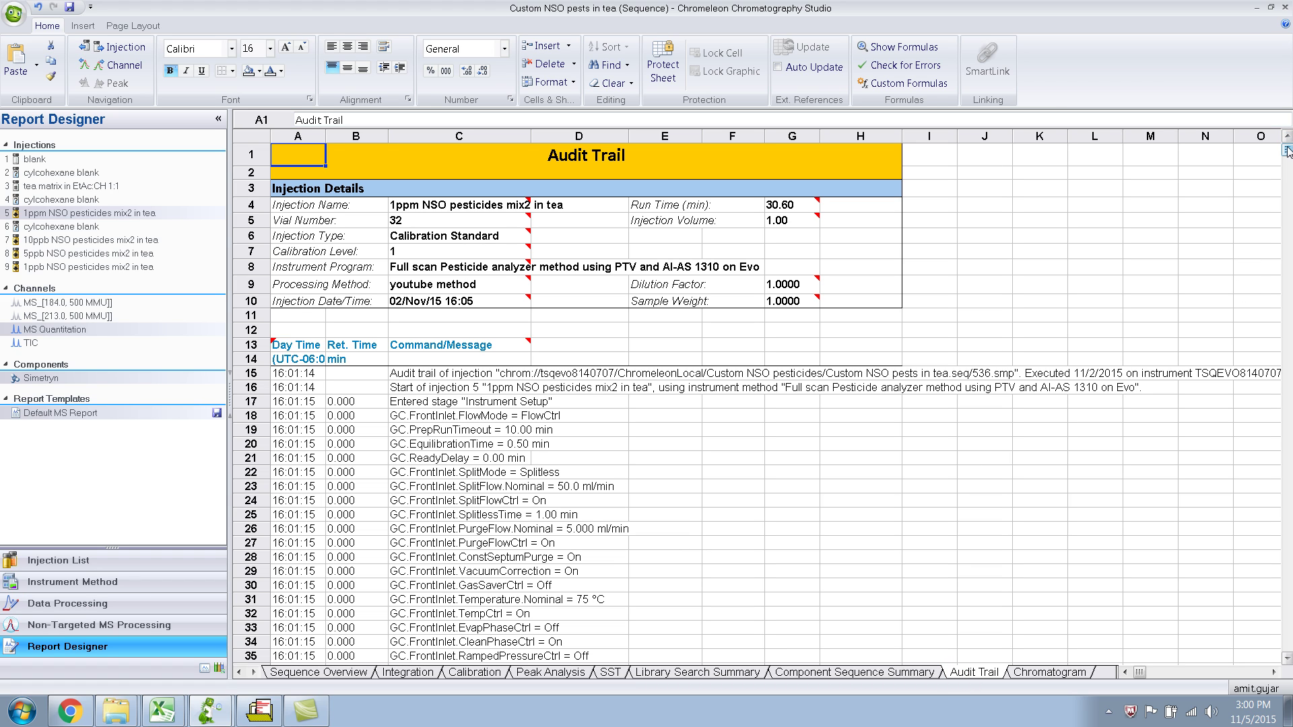
{"action": "left_click_drag", "start_coordinate": [1287, 151], "coordinate": [1288, 160]}
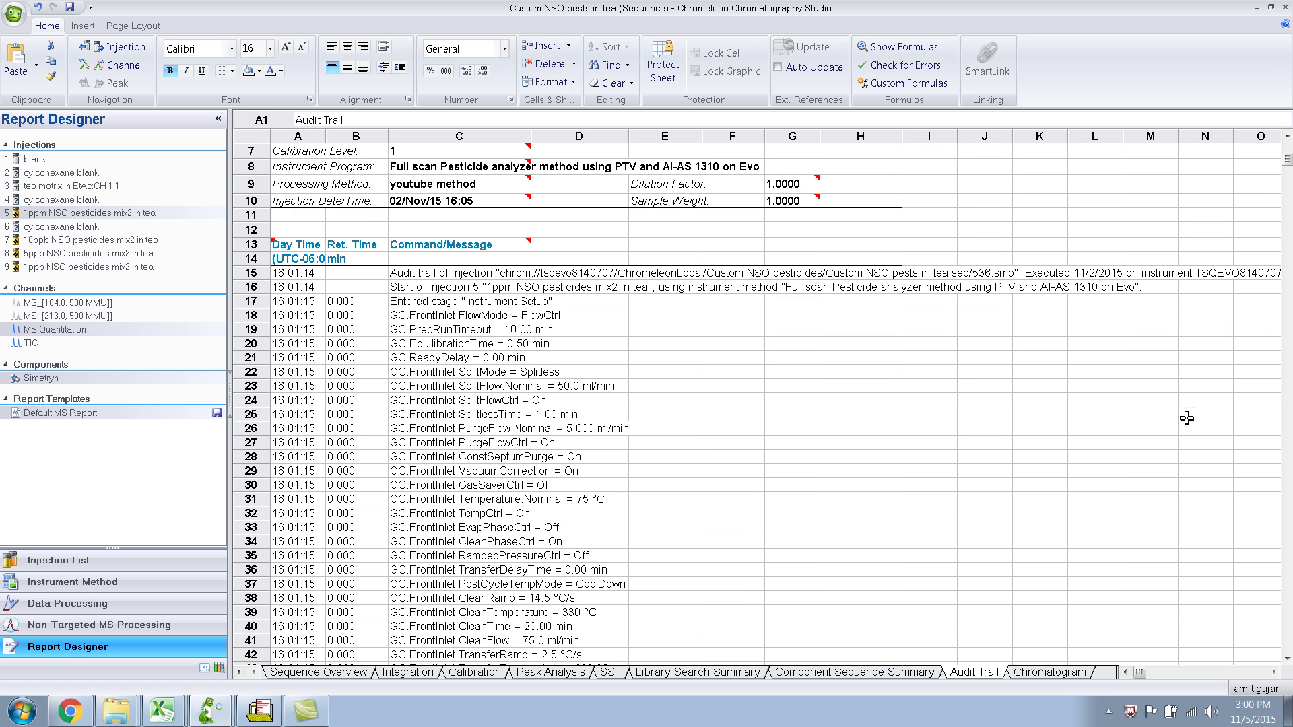
{"action": "left_click", "coordinate": [1288, 660]}
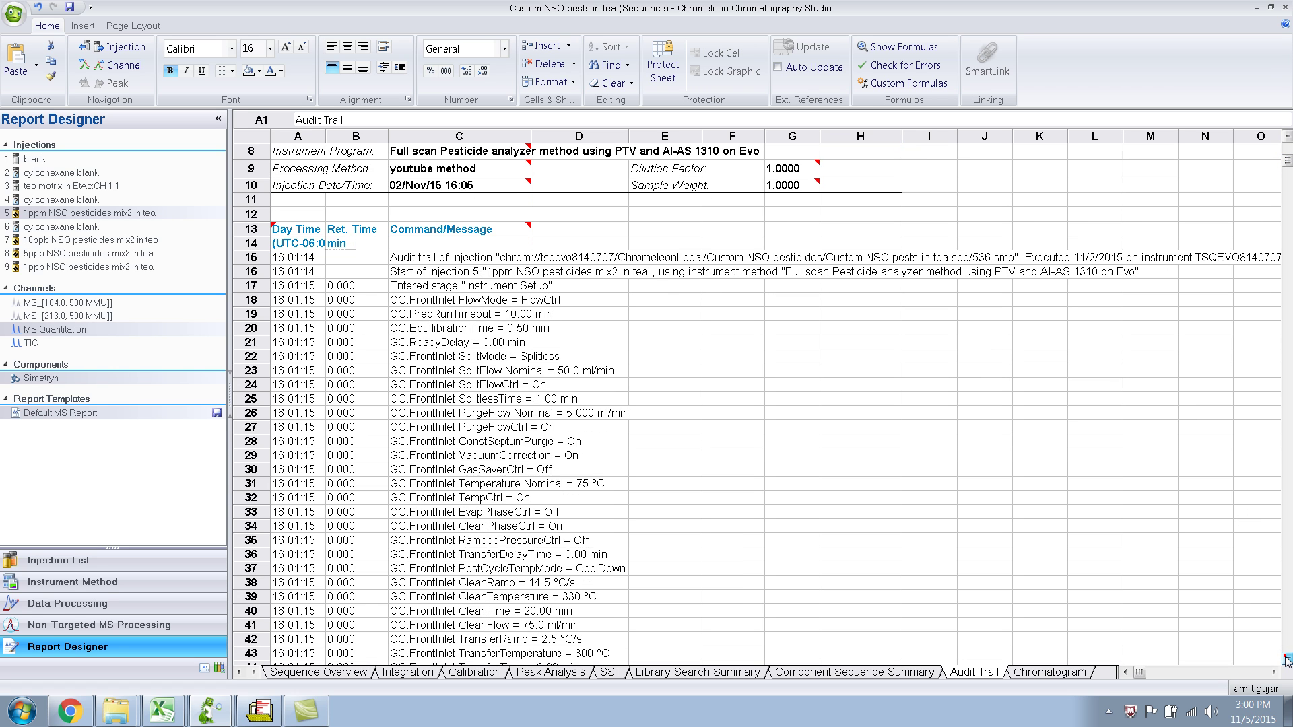
{"action": "left_click_drag", "start_coordinate": [1287, 660], "coordinate": [1287, 660]}
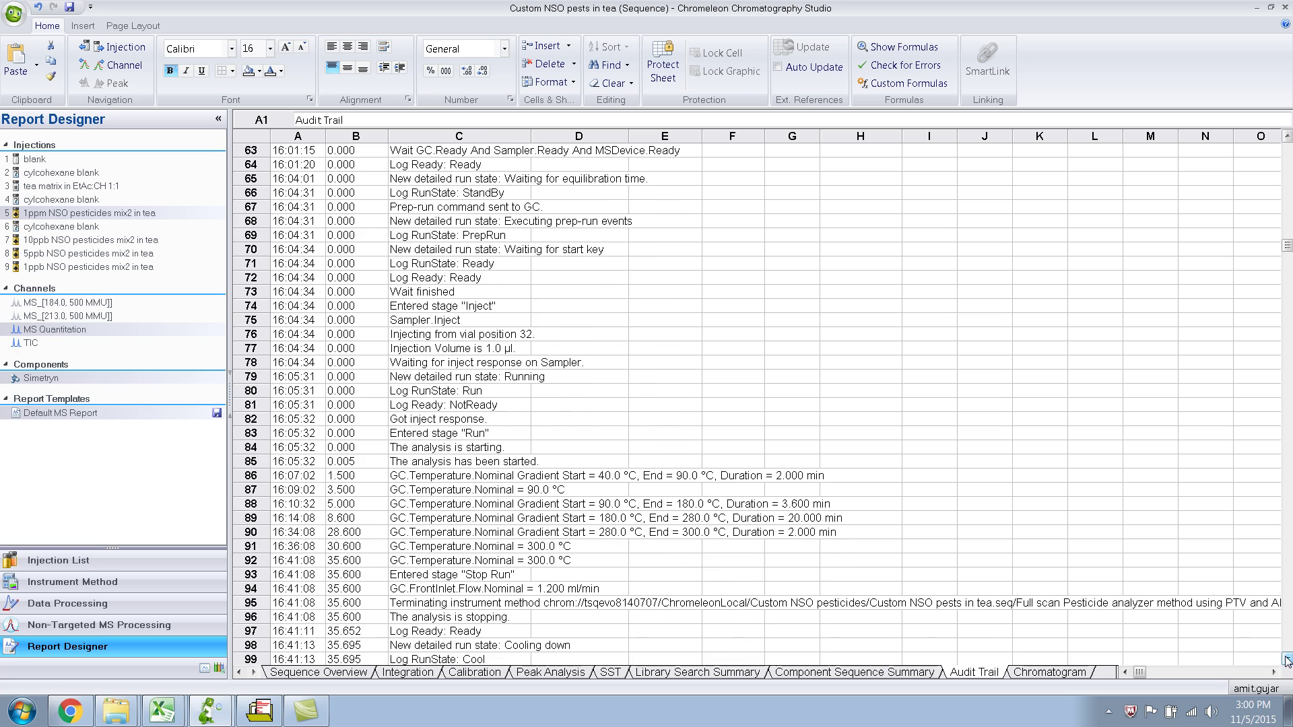
{"action": "left_click_drag", "start_coordinate": [1288, 246], "coordinate": [1287, 149]}
Step: Plot the TIC channel on the Chromatogram sheet and check the sheet tab's context options
{"action": "left_click", "coordinate": [1024, 672]}
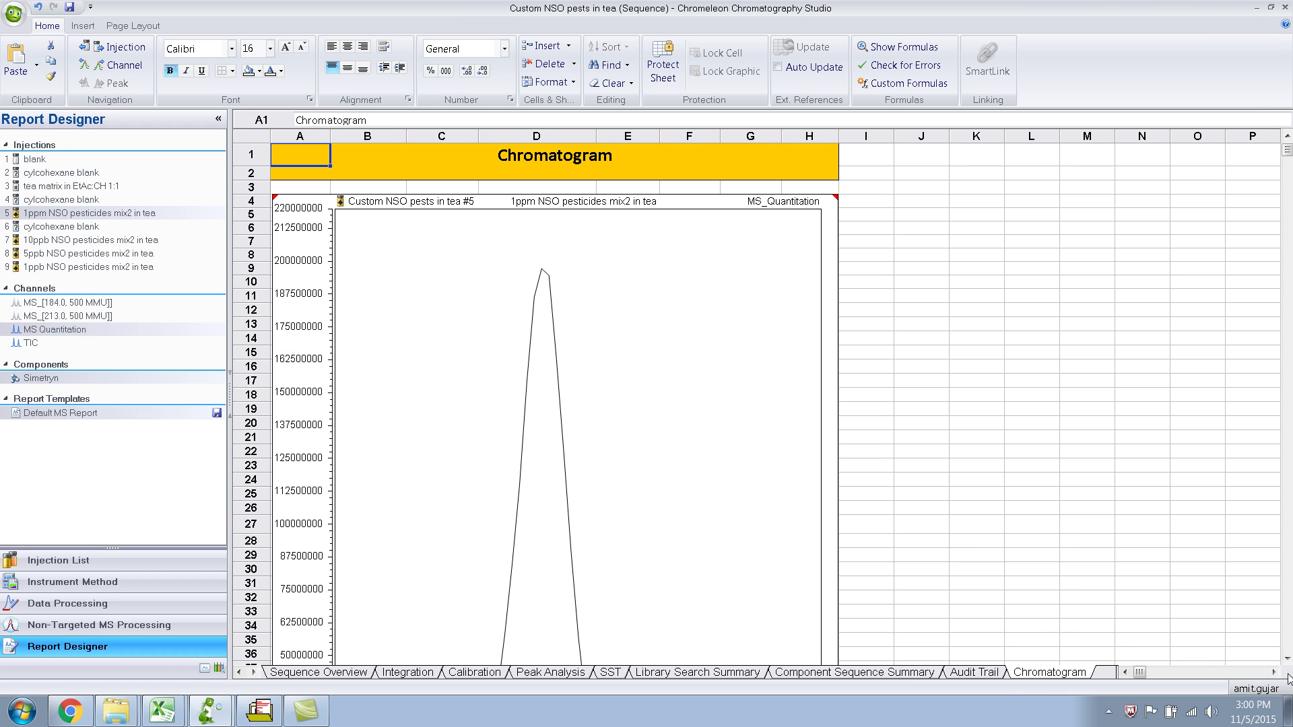
{"action": "left_click", "coordinate": [1288, 659]}
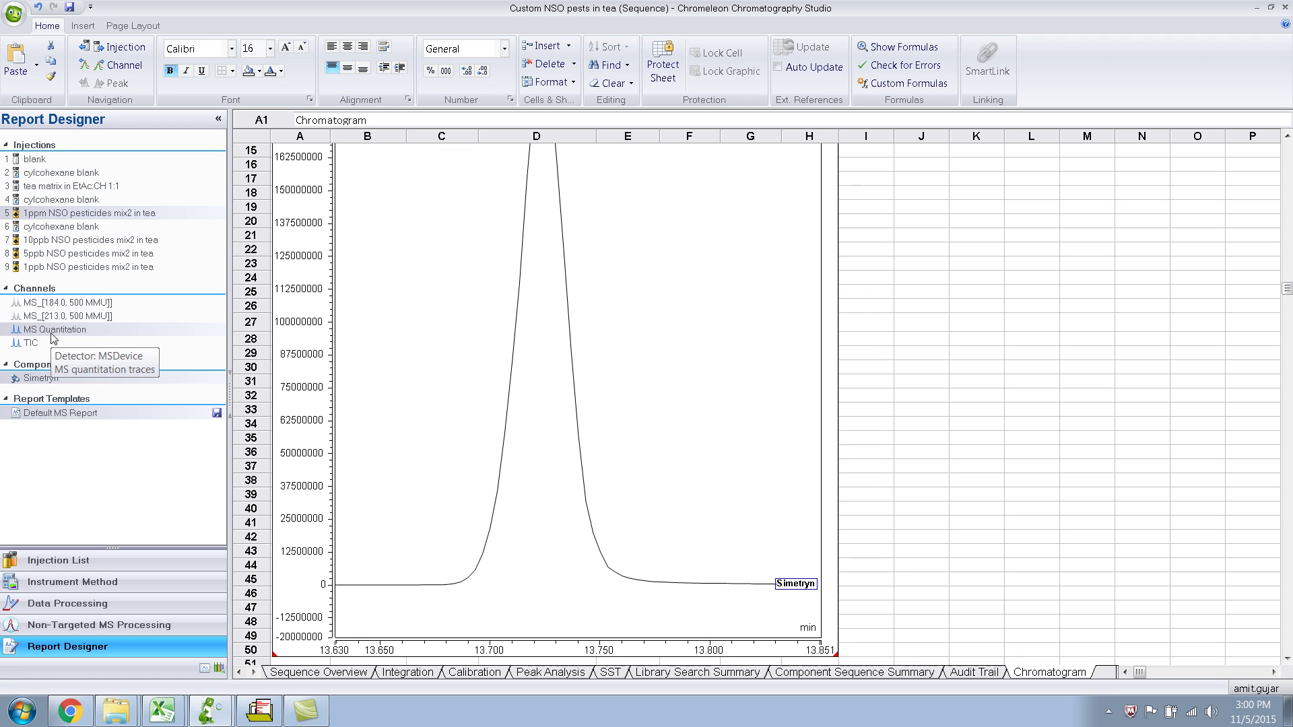
{"action": "left_click", "coordinate": [31, 344]}
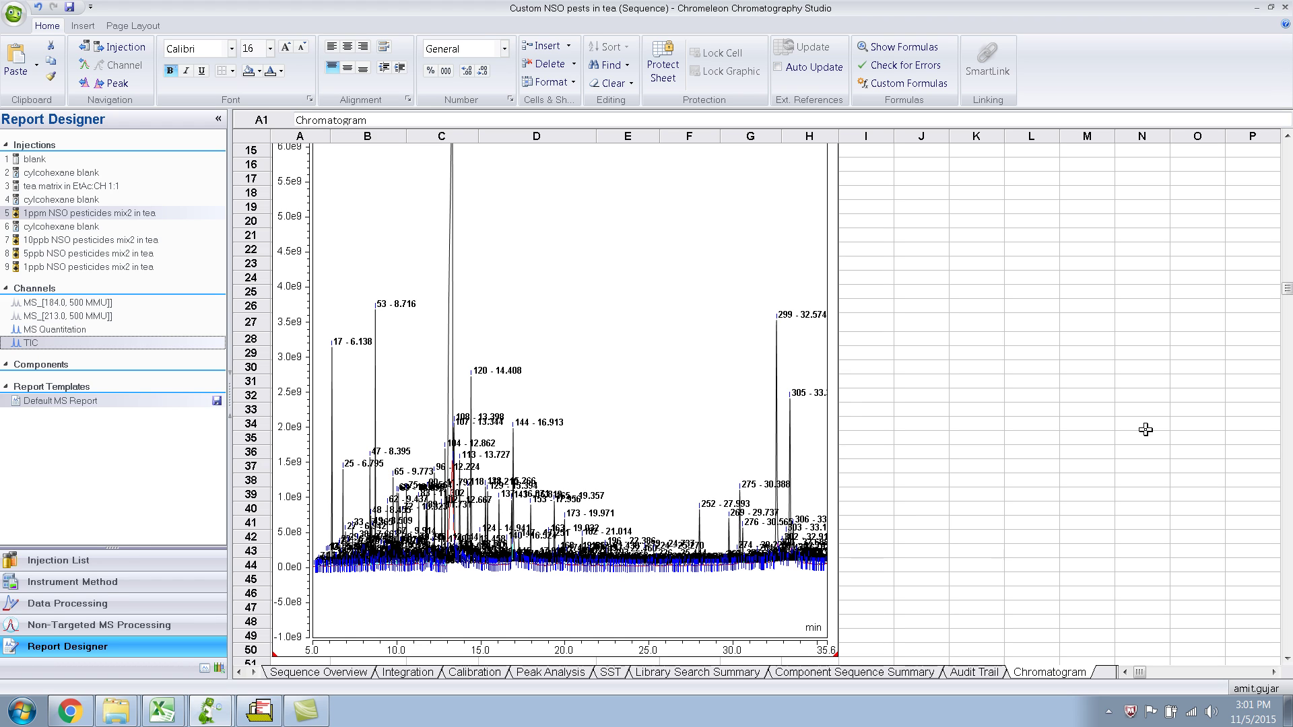
{"action": "left_click_drag", "start_coordinate": [1287, 283], "coordinate": [1286, 161]}
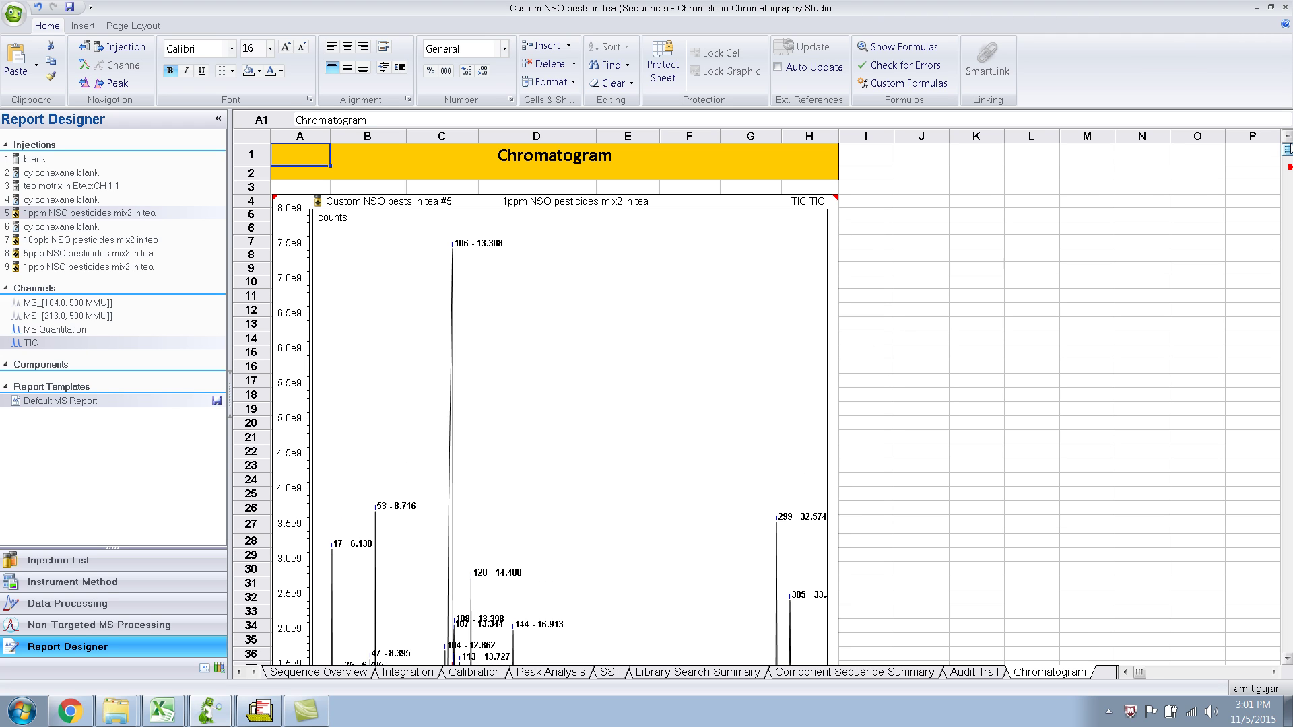
{"action": "right_click", "coordinate": [1034, 676]}
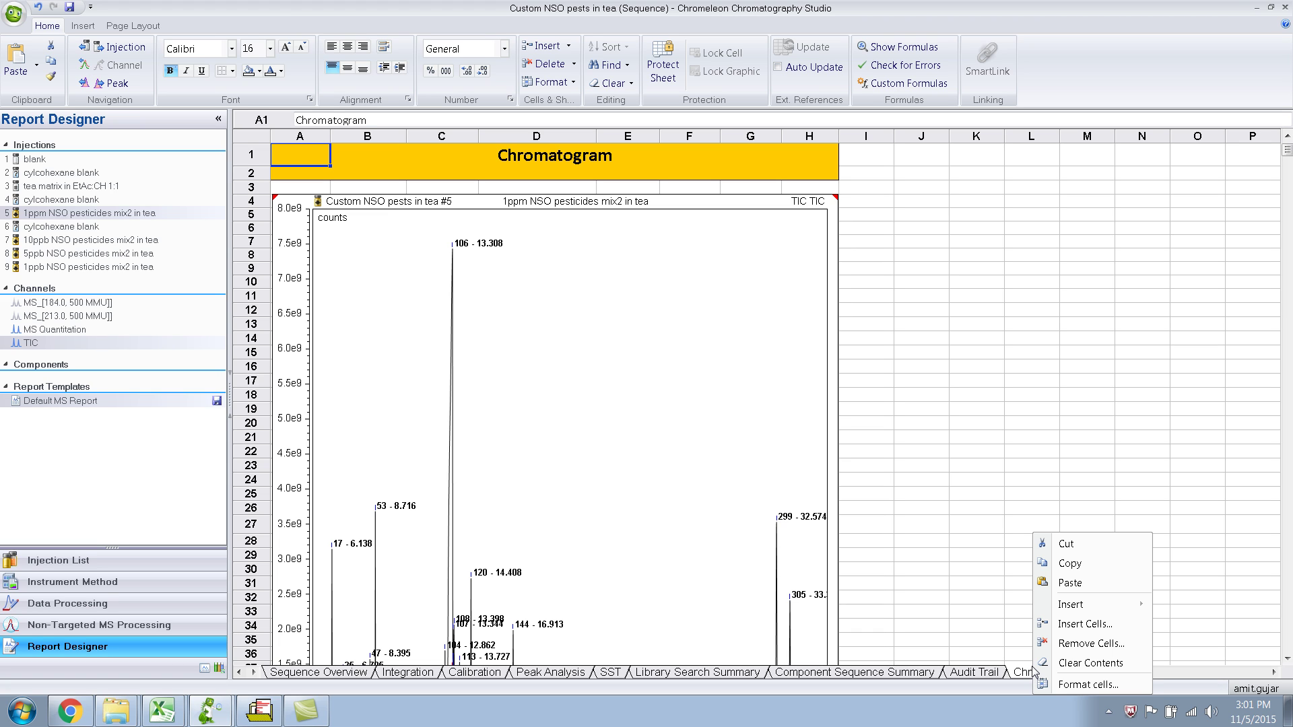
Step: Dismiss the sheet options and add a new blank sheet to the report
{"action": "left_click", "coordinate": [1027, 672]}
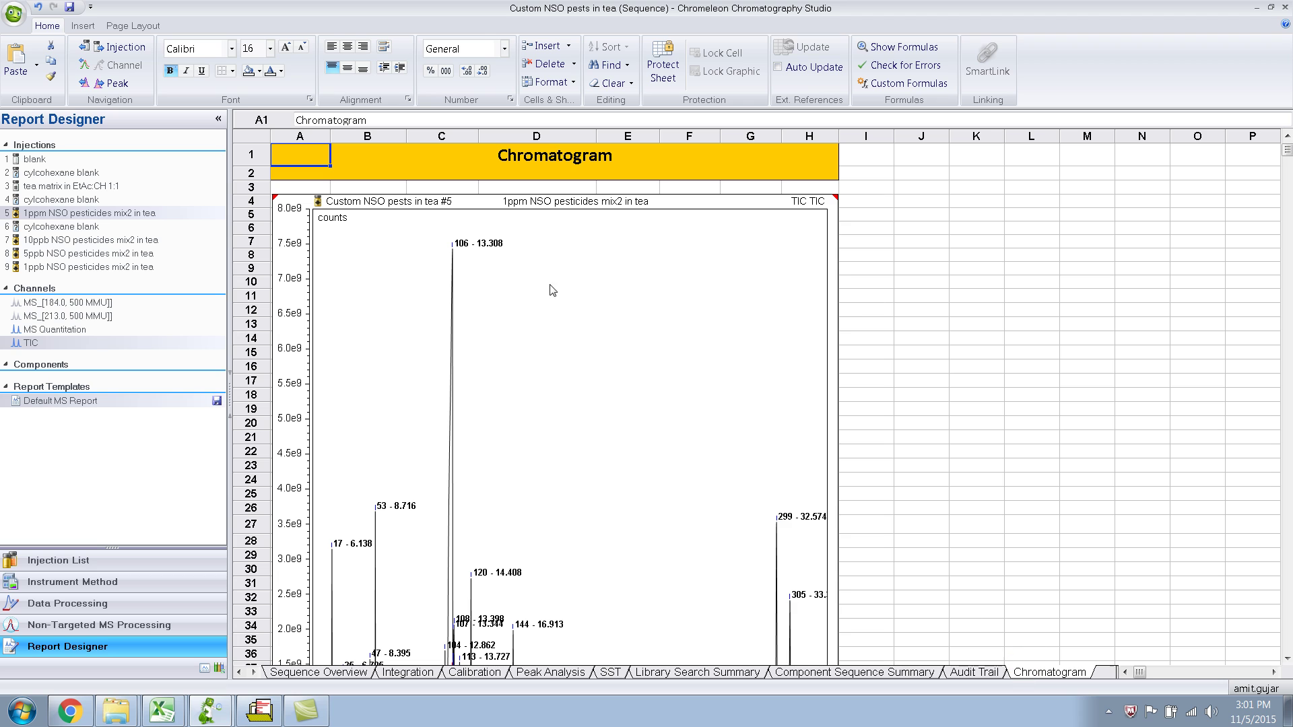
{"action": "left_click", "coordinate": [83, 25]}
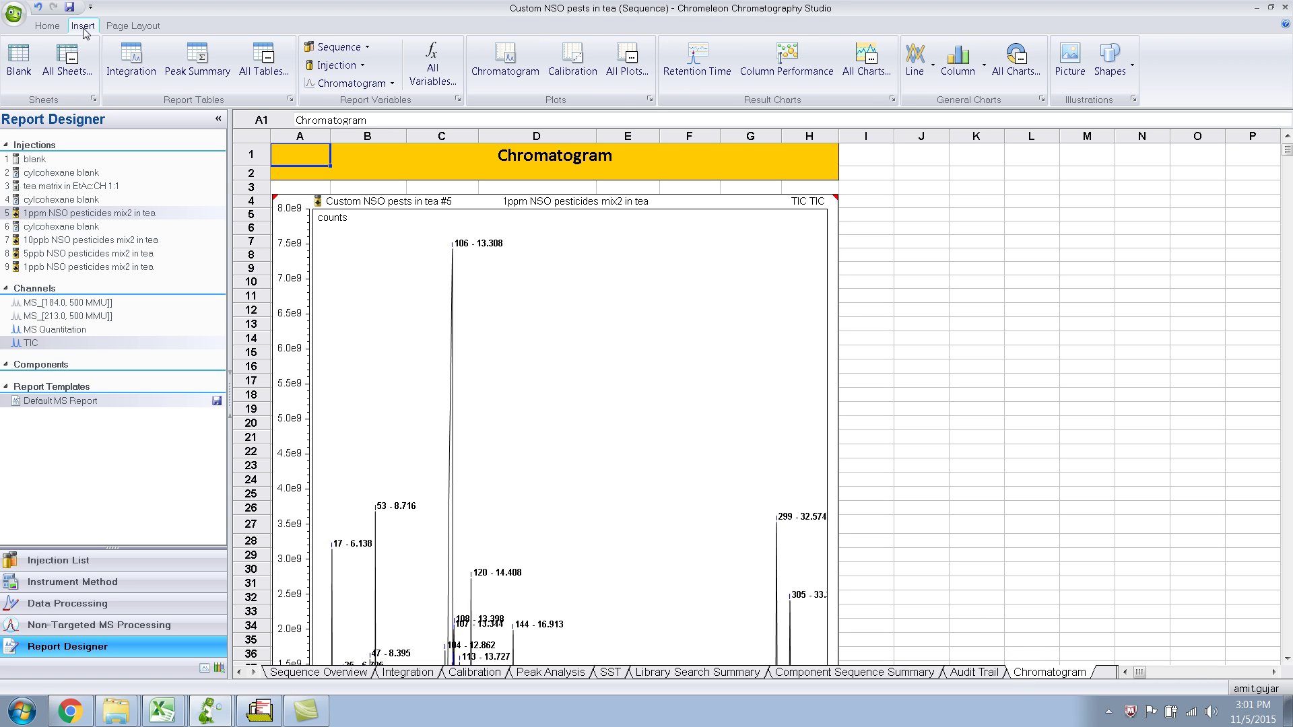
{"action": "left_click", "coordinate": [14, 54]}
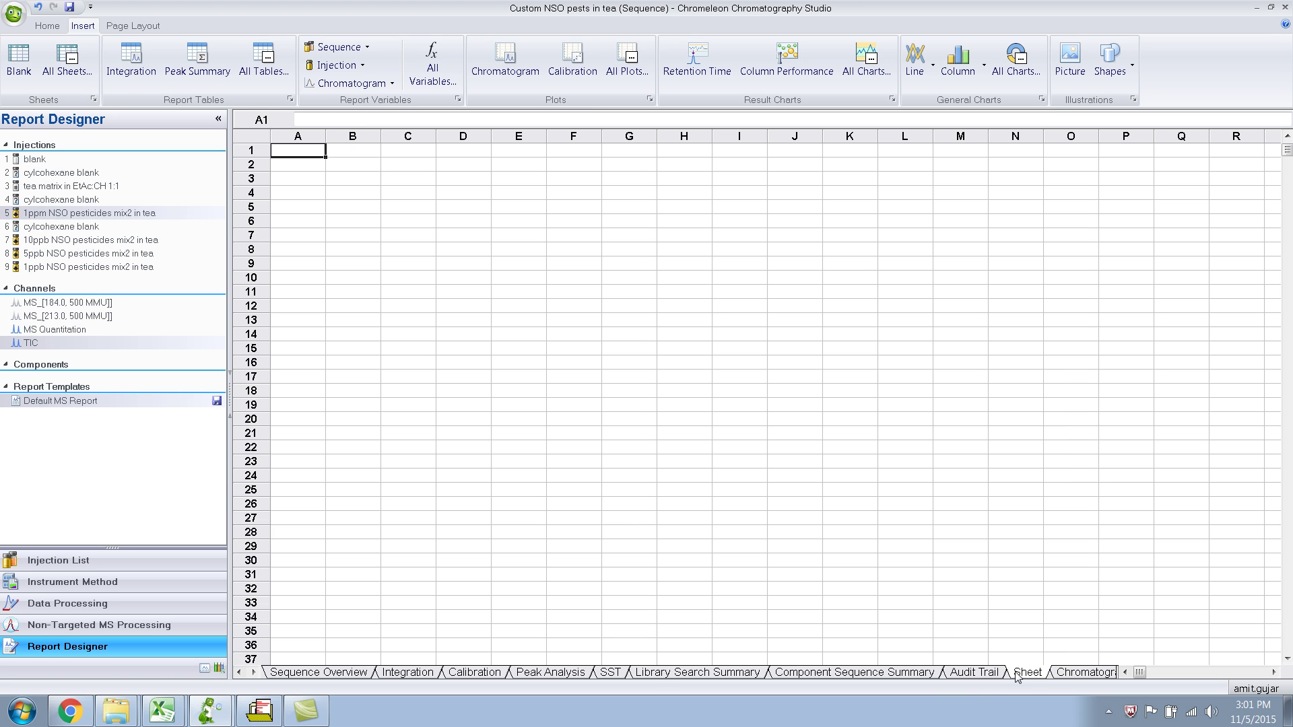
Step: Insert the MS Instrument Method table from All Tables onto the new sheet
{"action": "left_click", "coordinate": [252, 76]}
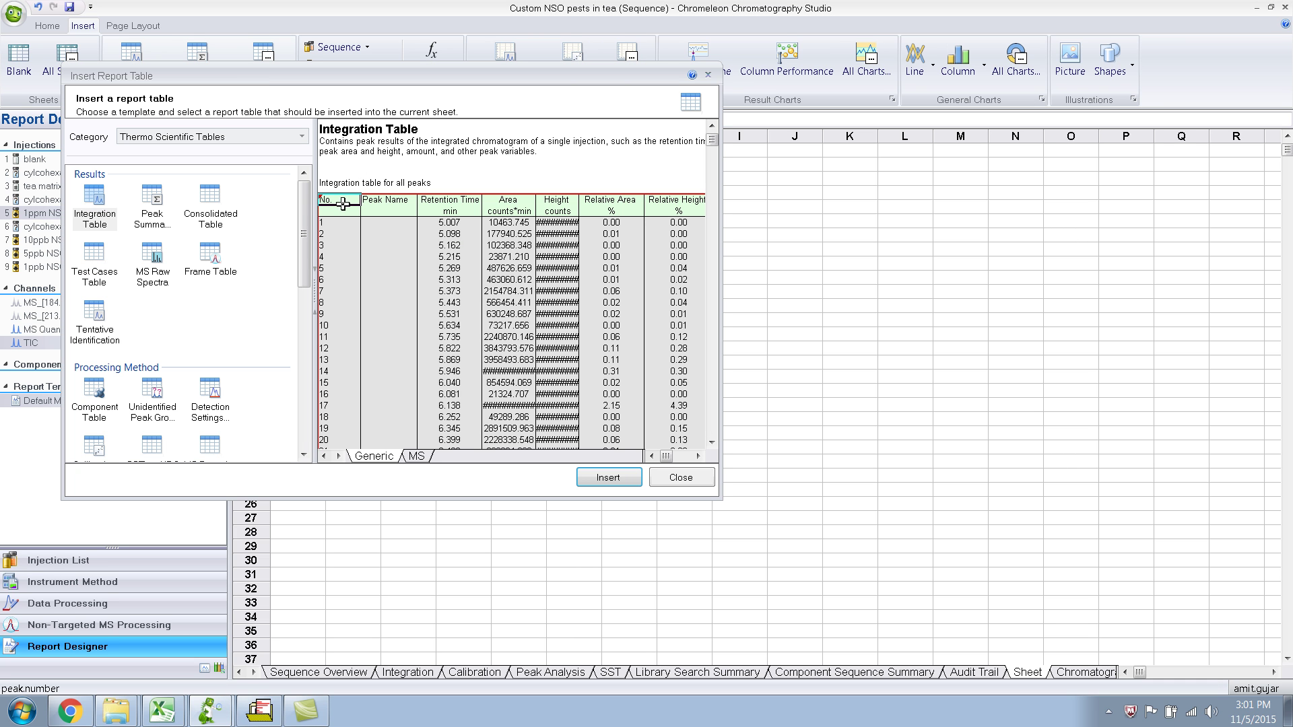
{"action": "left_click_drag", "start_coordinate": [303, 208], "coordinate": [304, 304]}
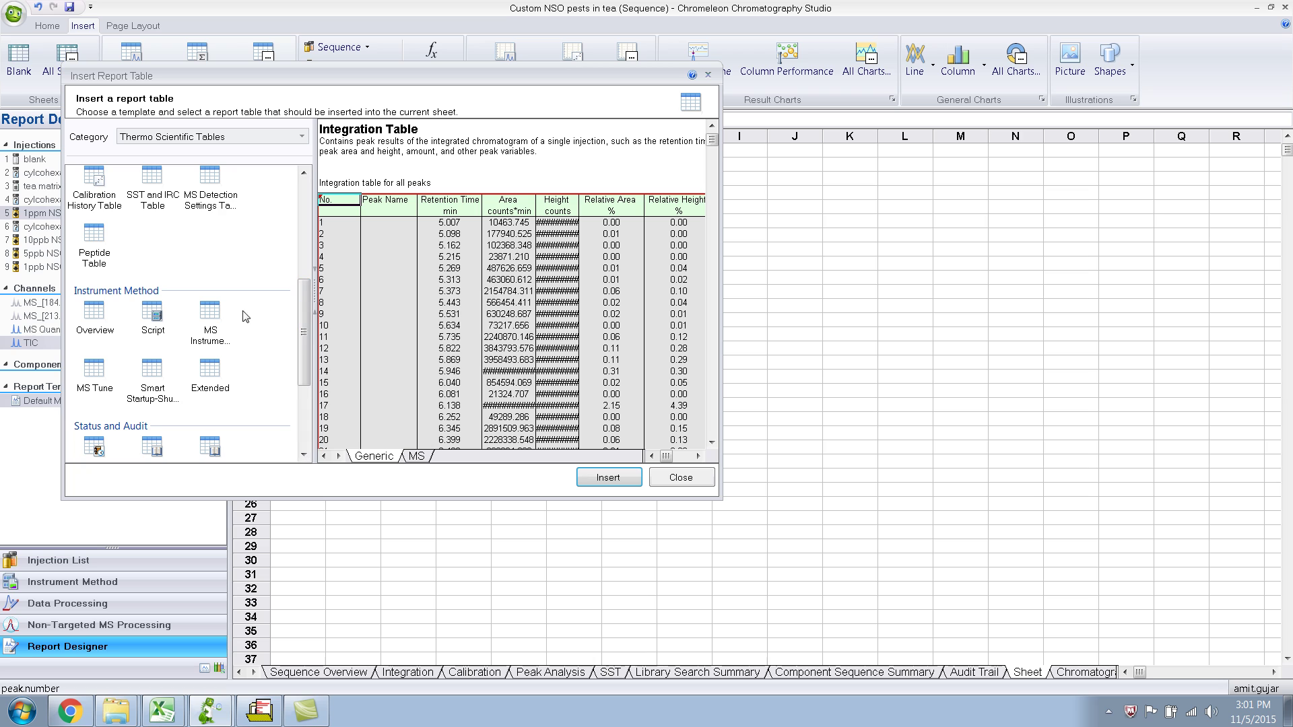
{"action": "left_click", "coordinate": [217, 314]}
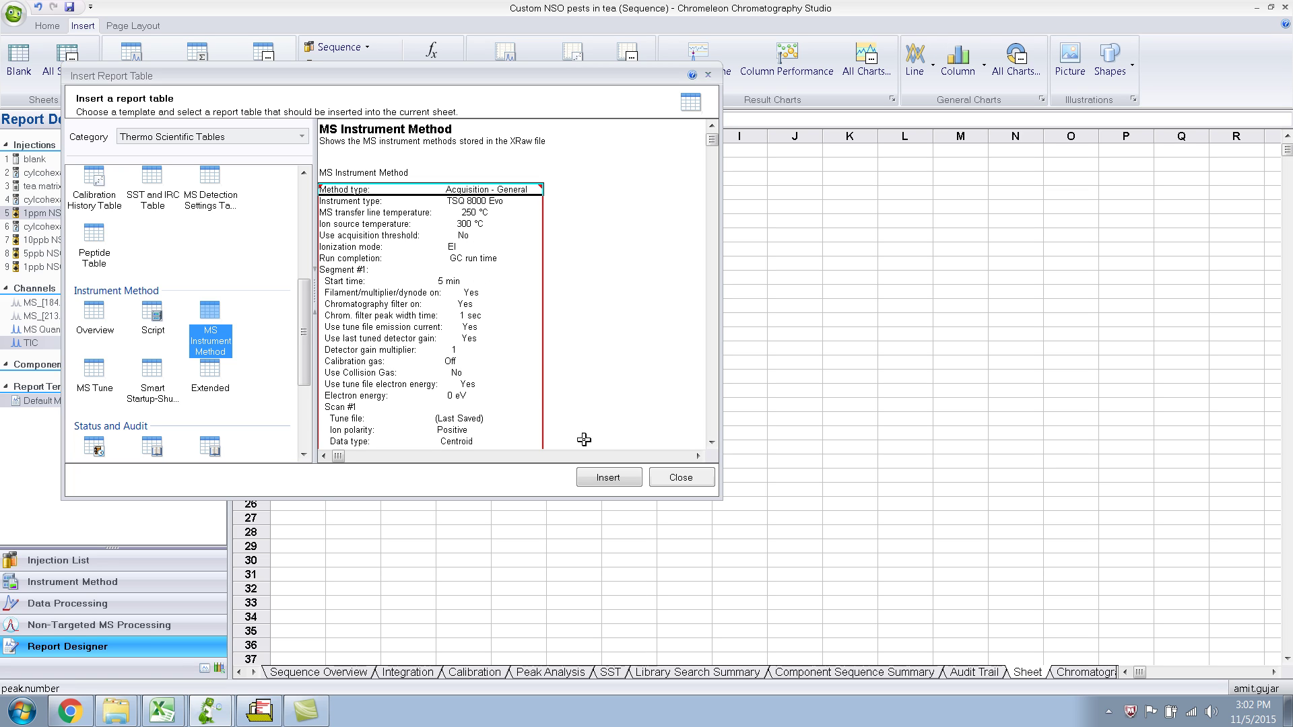
{"action": "left_click", "coordinate": [608, 478]}
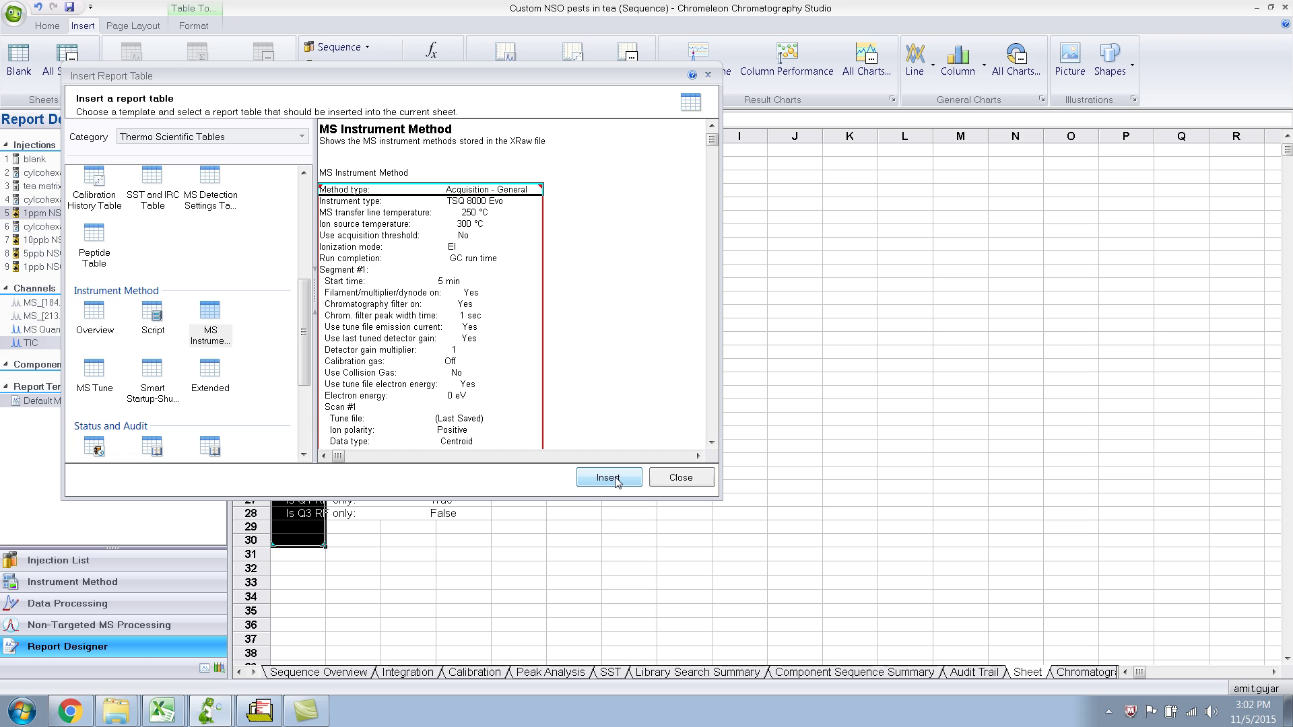
Step: Close Insert Report Table, auto-fit column A for full method labels, then select cell C7
{"action": "left_click", "coordinate": [681, 478]}
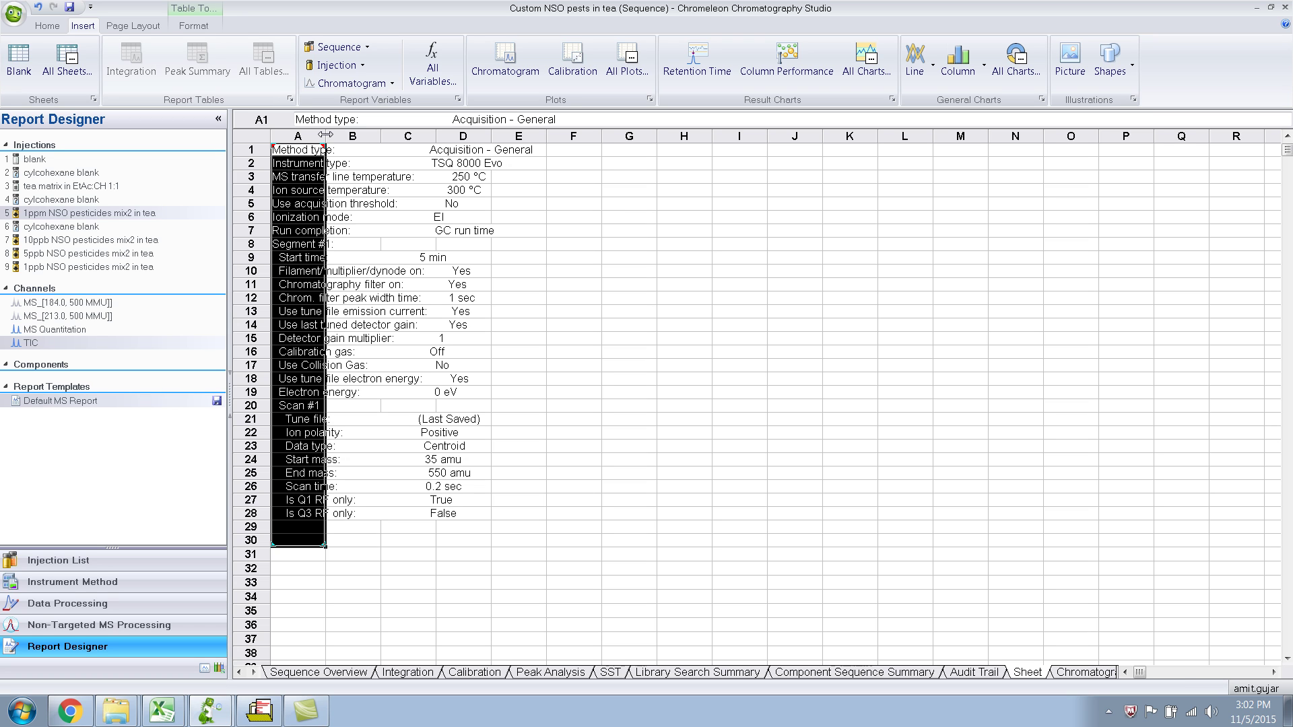
{"action": "double_click", "coordinate": [325, 135]}
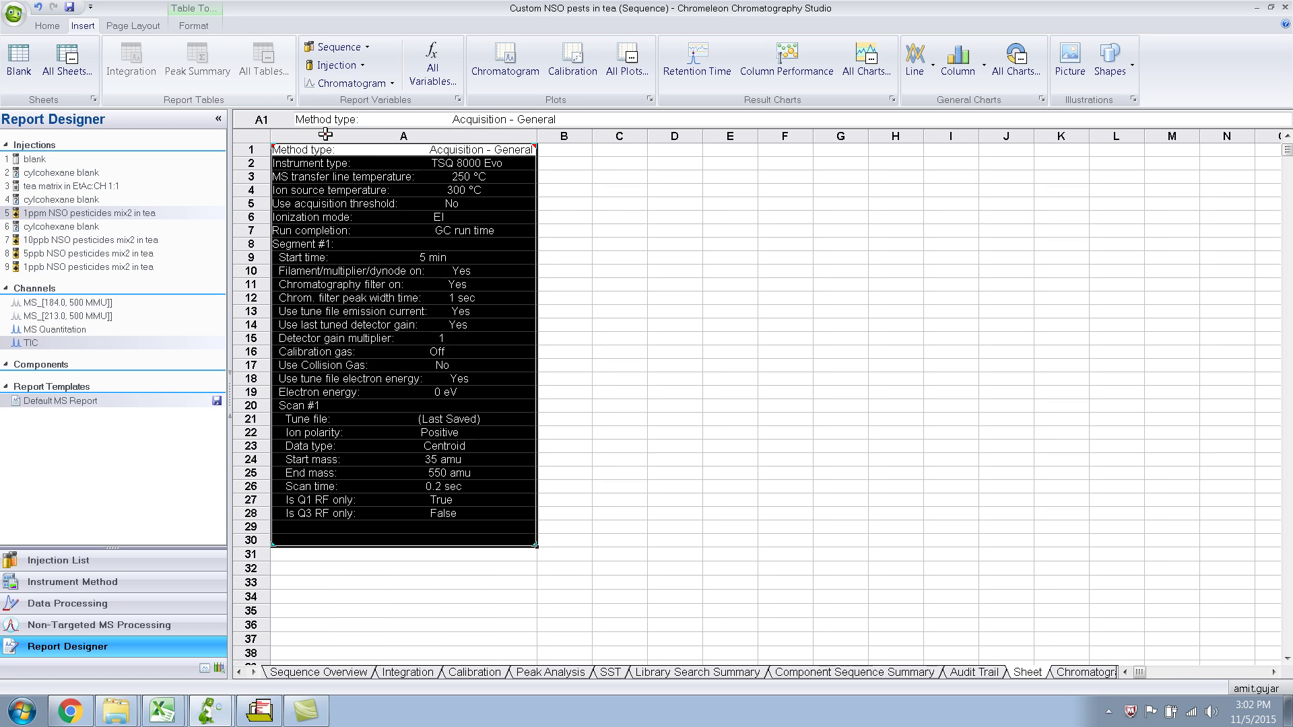
{"action": "left_click", "coordinate": [596, 231]}
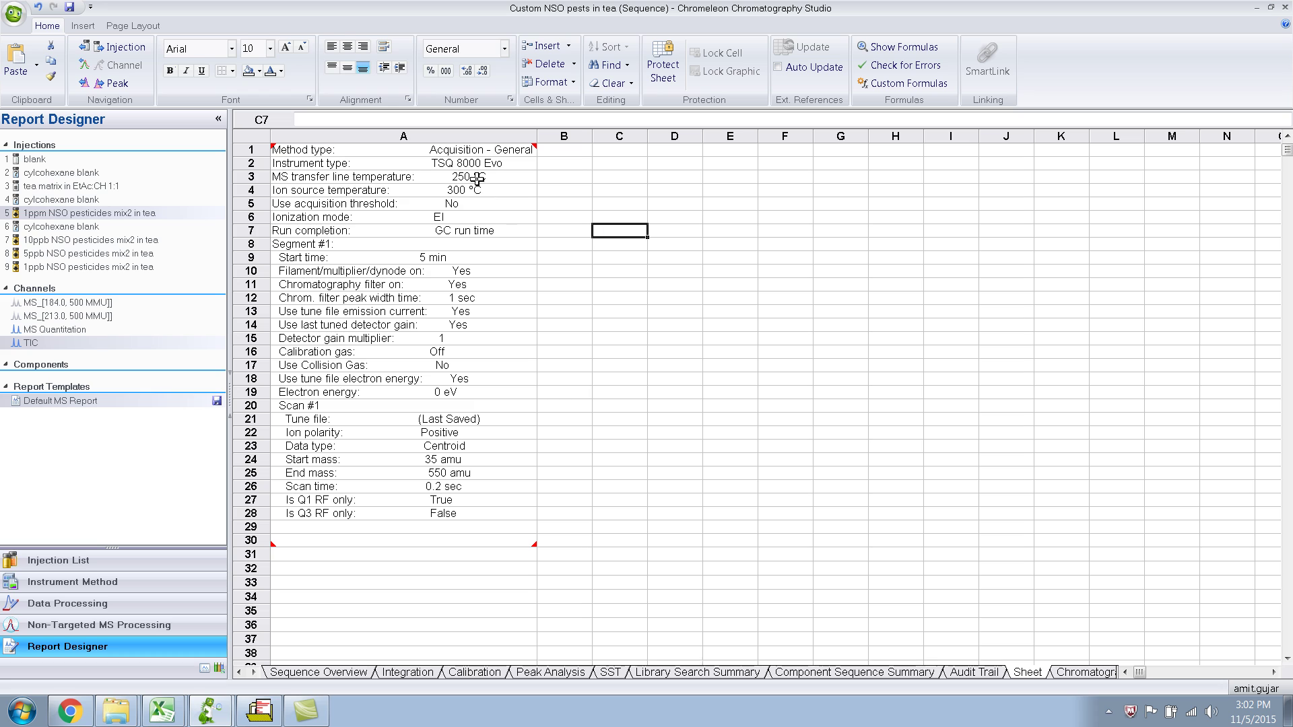